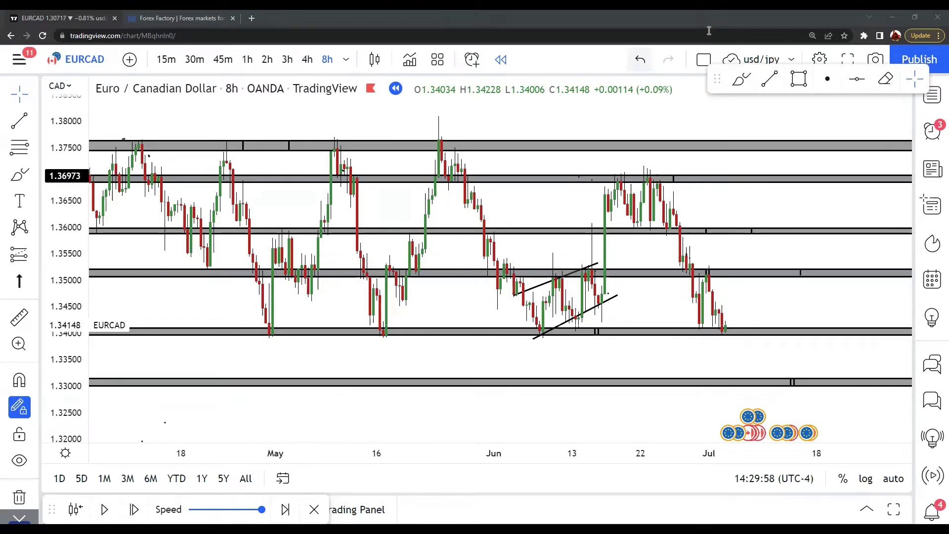
Brush circles around the three earlier lows in the 1.34000 zone, linking curves between them, and a rising arrow from each low
left_click(17, 175)
mouse_move(271, 323)
left_mouse_down()
mouse_move(259, 341)
mouse_move(278, 328)
left_mouse_up()
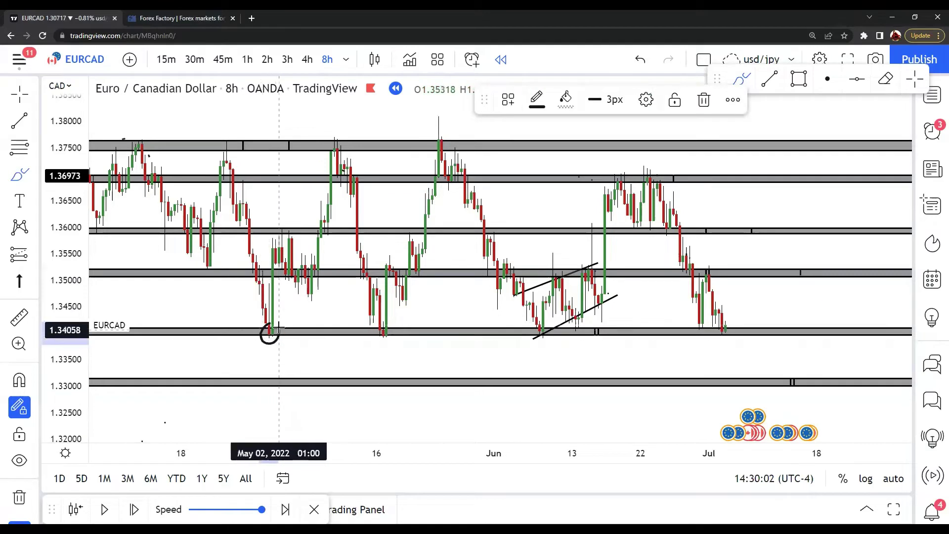
mouse_move(380, 319)
left_mouse_down()
mouse_move(372, 332)
mouse_move(390, 324)
mouse_move(379, 339)
mouse_move(335, 354)
mouse_move(277, 343)
mouse_move(273, 322)
mouse_move(305, 247)
mouse_move(296, 272)
mouse_move(305, 253)
mouse_move(310, 270)
left_mouse_up()
mouse_move(388, 329)
left_mouse_down()
mouse_move(410, 250)
mouse_move(419, 276)
left_mouse_up()
mouse_move(540, 324)
left_mouse_down()
mouse_move(541, 342)
mouse_move(549, 325)
mouse_move(534, 346)
mouse_move(464, 361)
mouse_move(396, 337)
left_mouse_up()
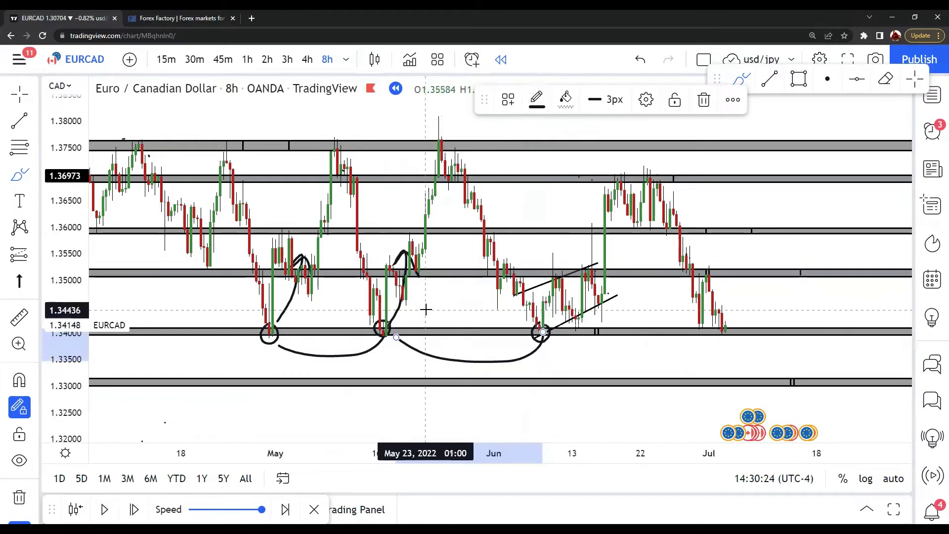
mouse_move(542, 331)
left_mouse_down()
mouse_move(571, 291)
mouse_move(564, 258)
mouse_move(582, 262)
left_mouse_up()
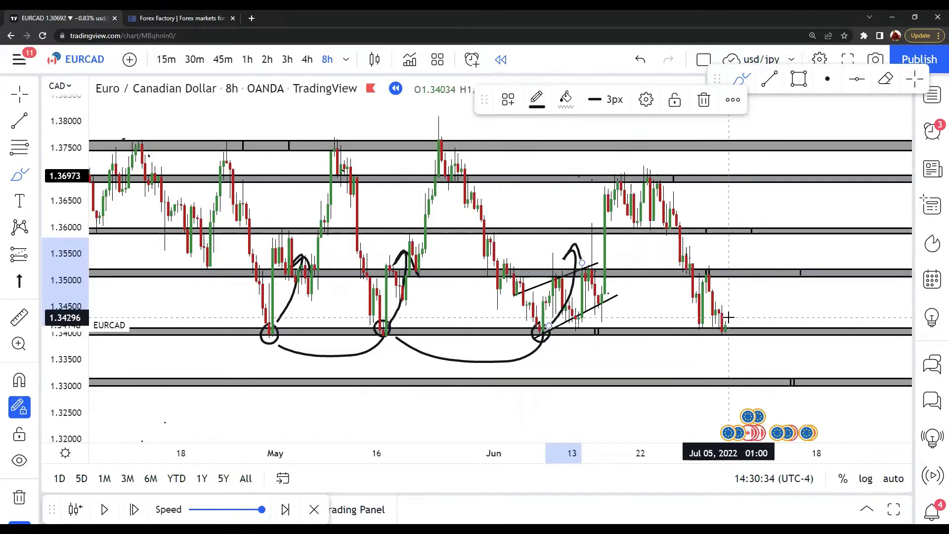
Circle the latest low in the 1.34000 zone, link it to the previous low, and sketch its possible bounce and breakdown-retest paths
left_click_drag(718, 321, 730, 327)
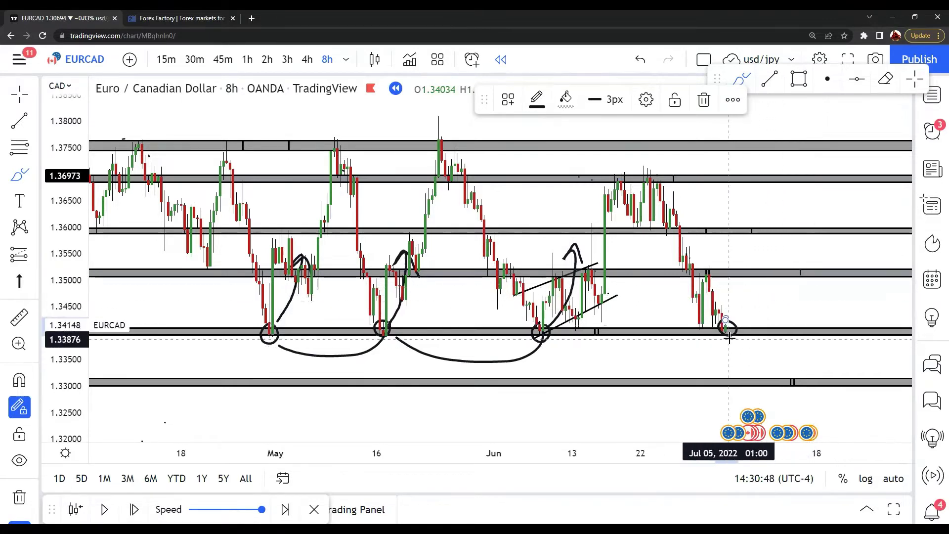
mouse_move(729, 331)
left_mouse_down()
mouse_move(674, 356)
mouse_move(553, 346)
left_mouse_up()
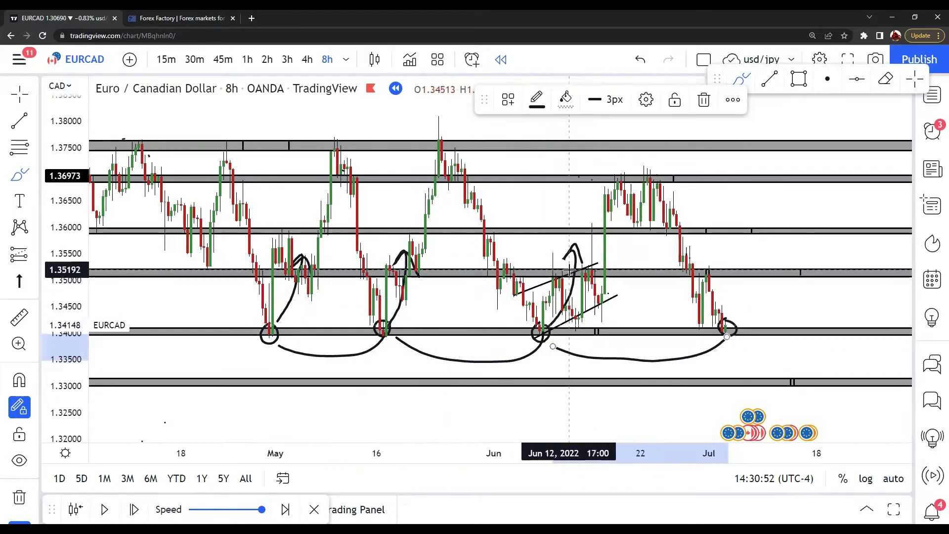
mouse_move(727, 322)
left_mouse_down()
mouse_move(745, 246)
mouse_move(731, 261)
mouse_move(743, 247)
mouse_move(752, 263)
left_mouse_up()
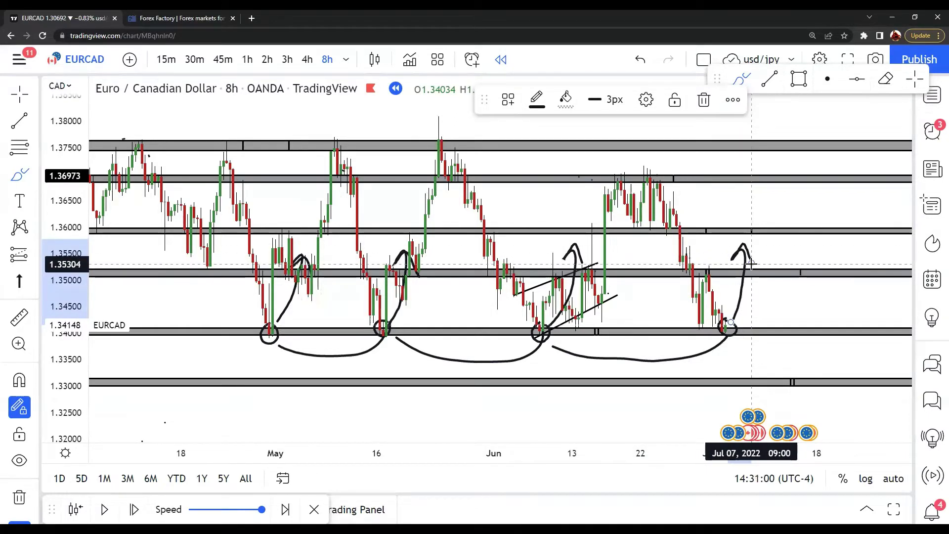
mouse_move(729, 328)
left_mouse_down()
mouse_move(729, 364)
mouse_move(750, 329)
mouse_move(742, 325)
mouse_move(745, 336)
mouse_move(762, 327)
mouse_move(746, 325)
mouse_move(769, 416)
mouse_move(753, 403)
mouse_move(764, 417)
mouse_move(778, 398)
left_mouse_up()
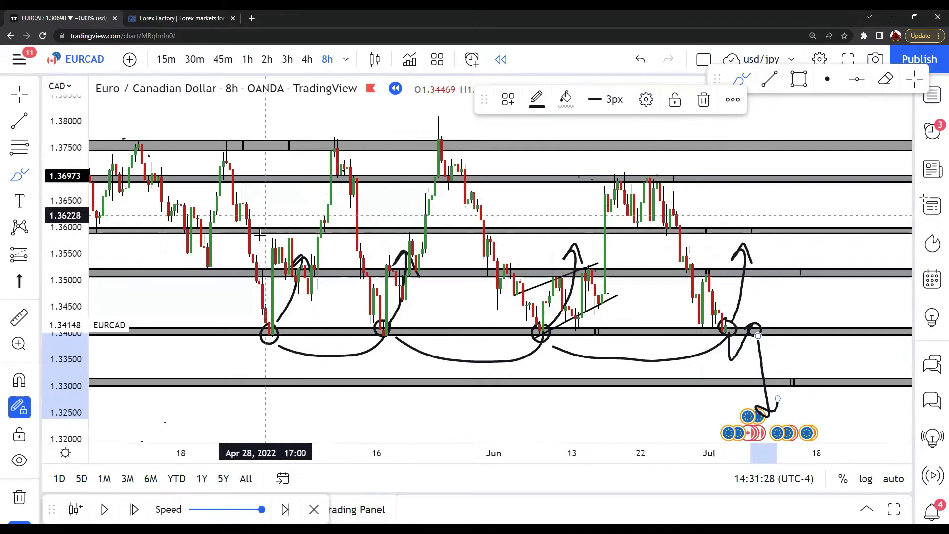
Brush rise-pullback-rise arrows from the first two lows up to the 1.37500 zone and project a similar path from the latest low
left_click(272, 322)
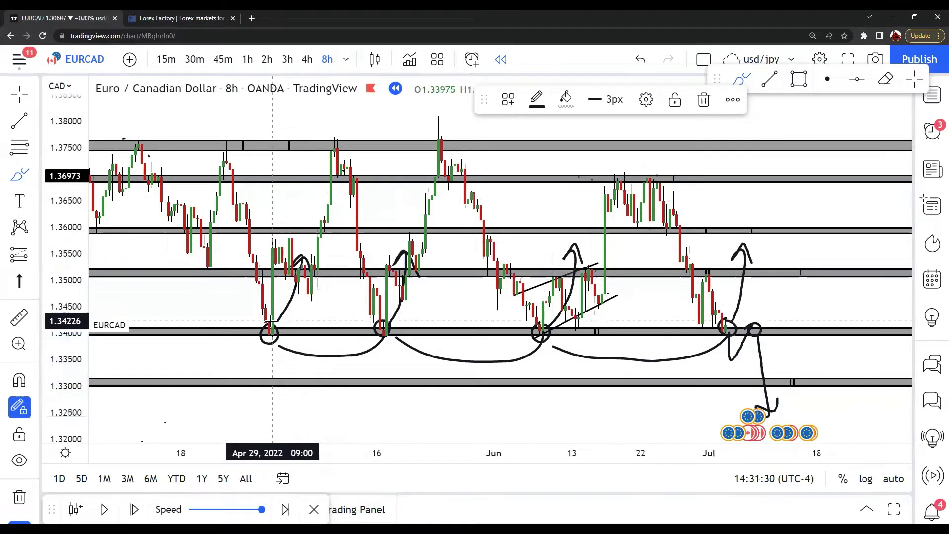
mouse_move(271, 322)
left_mouse_down()
mouse_move(276, 235)
mouse_move(302, 267)
mouse_move(327, 272)
mouse_move(335, 166)
mouse_move(325, 157)
mouse_move(344, 157)
left_mouse_up()
left_click(395, 292)
mouse_move(396, 306)
left_mouse_down()
mouse_move(398, 244)
mouse_move(416, 276)
mouse_move(435, 143)
mouse_move(425, 151)
mouse_move(435, 135)
left_mouse_up()
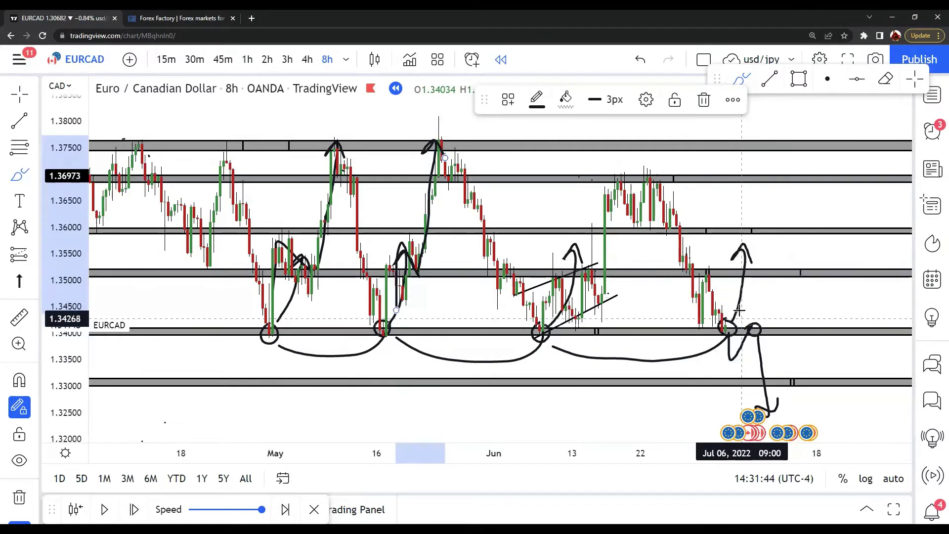
mouse_move(740, 300)
left_mouse_down()
mouse_move(740, 242)
mouse_move(774, 279)
mouse_move(770, 149)
mouse_move(758, 163)
mouse_move(781, 166)
left_mouse_up()
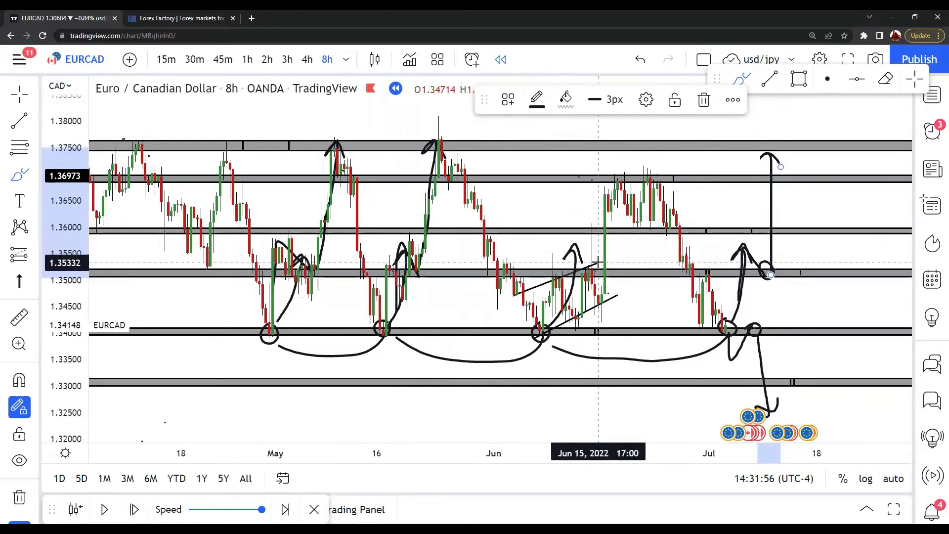
Circle the pullbacks near the 1.35000 zone, including the projected one, and sketch a sideways zigzag there plus a dip and retest at 1.34000
left_click(414, 237)
mouse_move(414, 237)
left_mouse_down()
mouse_move(411, 250)
mouse_move(434, 278)
mouse_move(439, 250)
mouse_move(415, 238)
left_mouse_up()
mouse_move(309, 239)
left_mouse_down()
mouse_move(285, 231)
mouse_move(291, 270)
mouse_move(324, 260)
left_mouse_up()
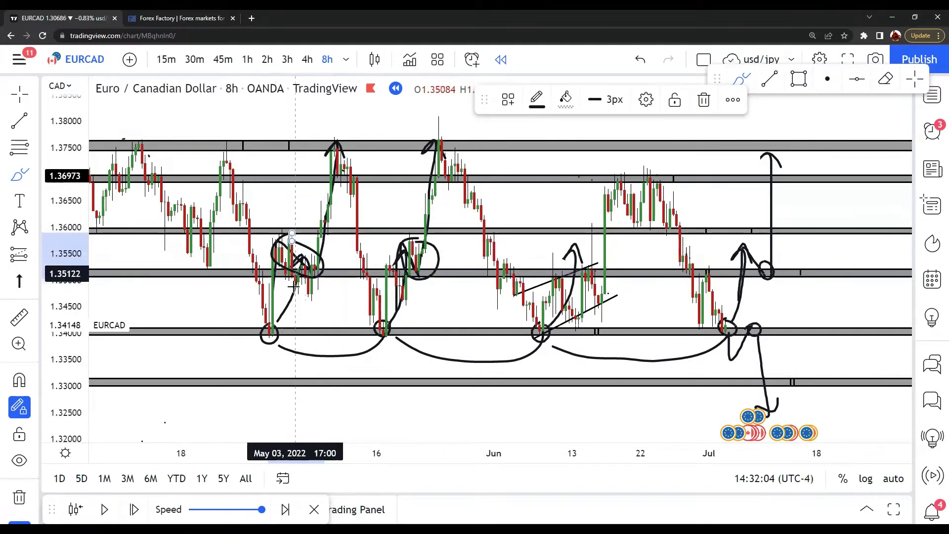
mouse_move(774, 274)
left_mouse_down()
mouse_move(793, 257)
mouse_move(819, 280)
mouse_move(842, 270)
left_mouse_up()
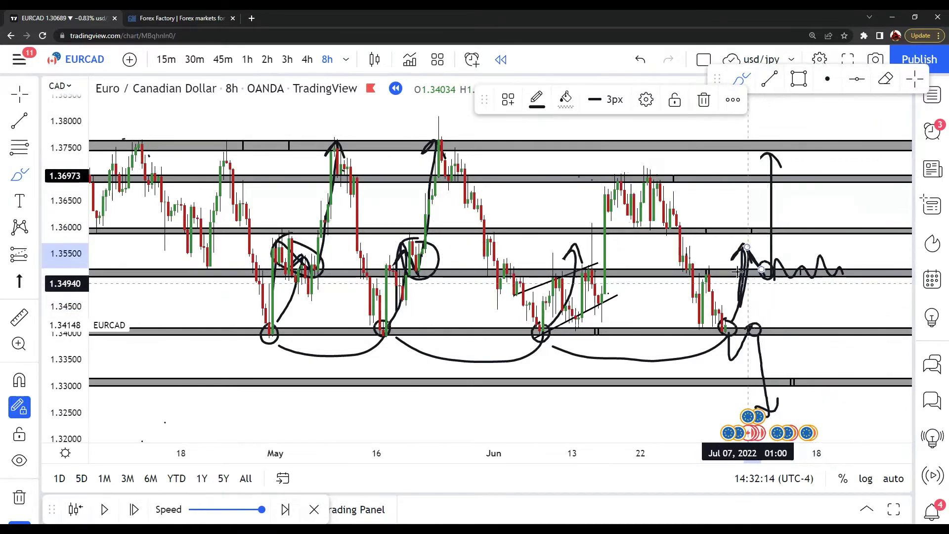
mouse_move(760, 265)
left_mouse_down()
mouse_move(758, 238)
mouse_move(761, 281)
mouse_move(760, 241)
left_mouse_up()
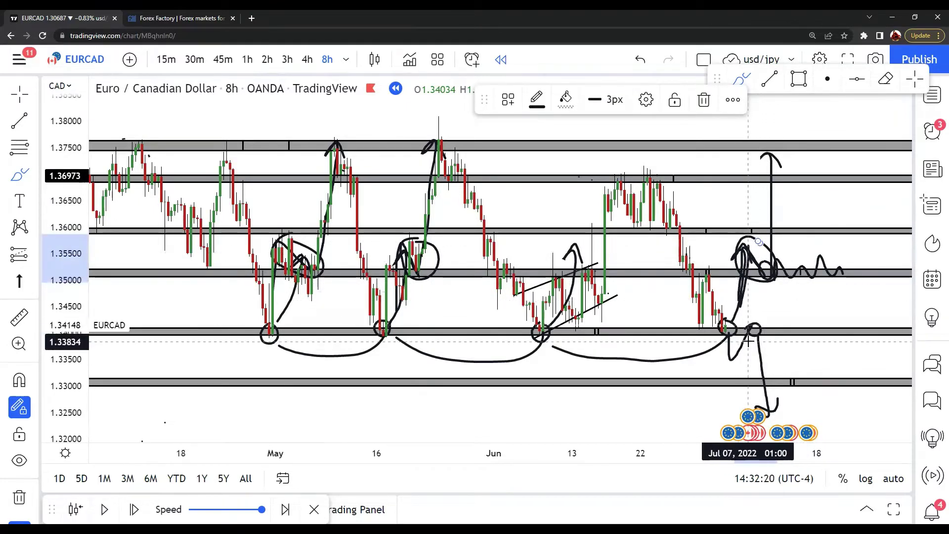
mouse_move(725, 331)
left_mouse_down()
mouse_move(731, 360)
mouse_move(755, 322)
mouse_move(757, 348)
mouse_move(757, 322)
left_mouse_up()
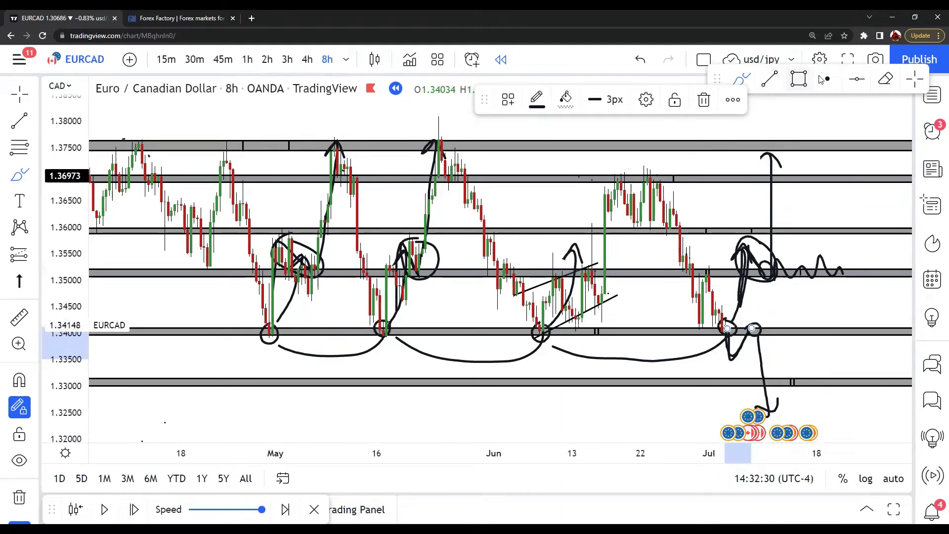
Erase the projected bounce, zigzag and breakdown strokes around the latest low, keeping the circle on the 1.35000 zone
left_click(886, 80)
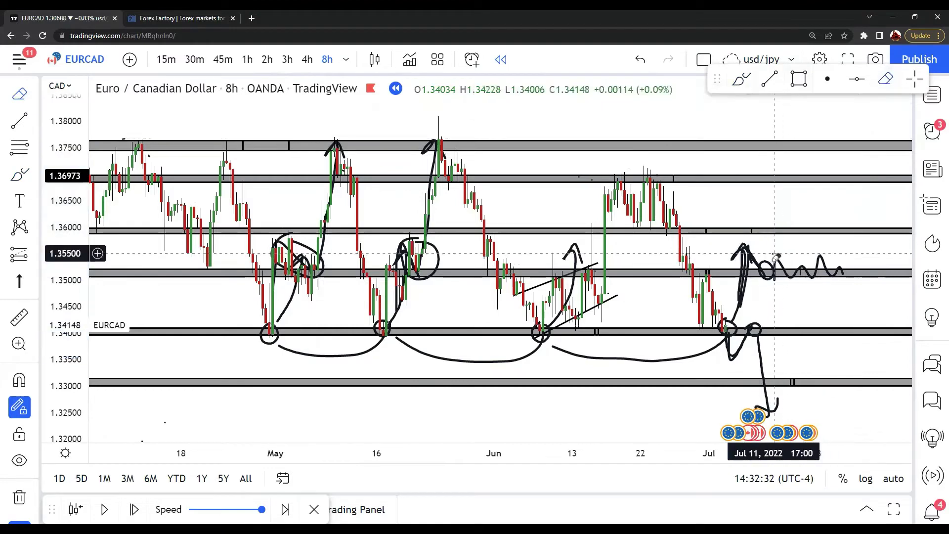
left_click(745, 253)
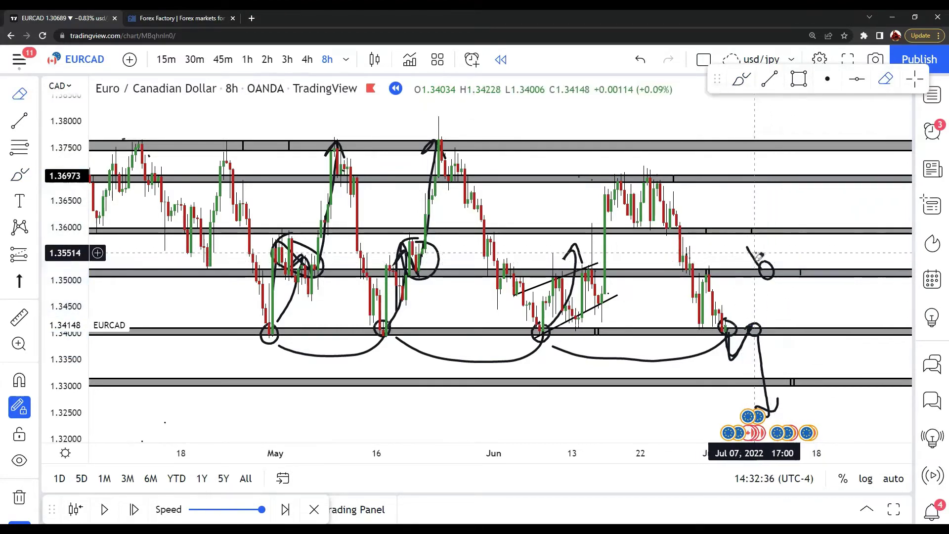
left_click(748, 252)
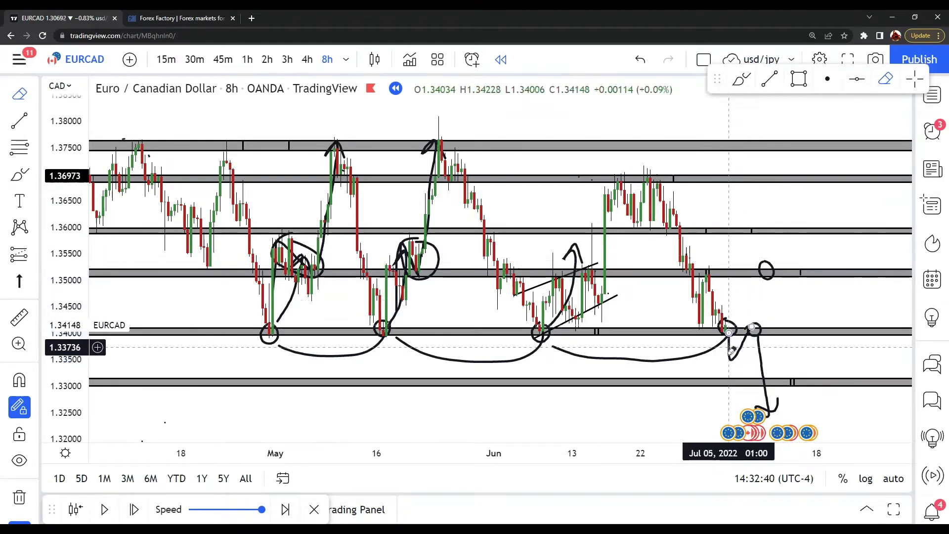
left_click(719, 346)
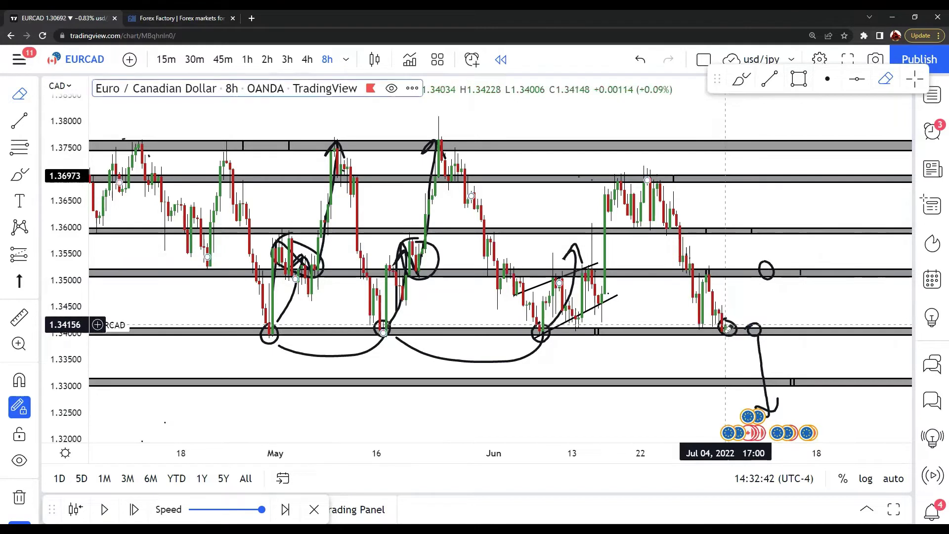
left_click(728, 328)
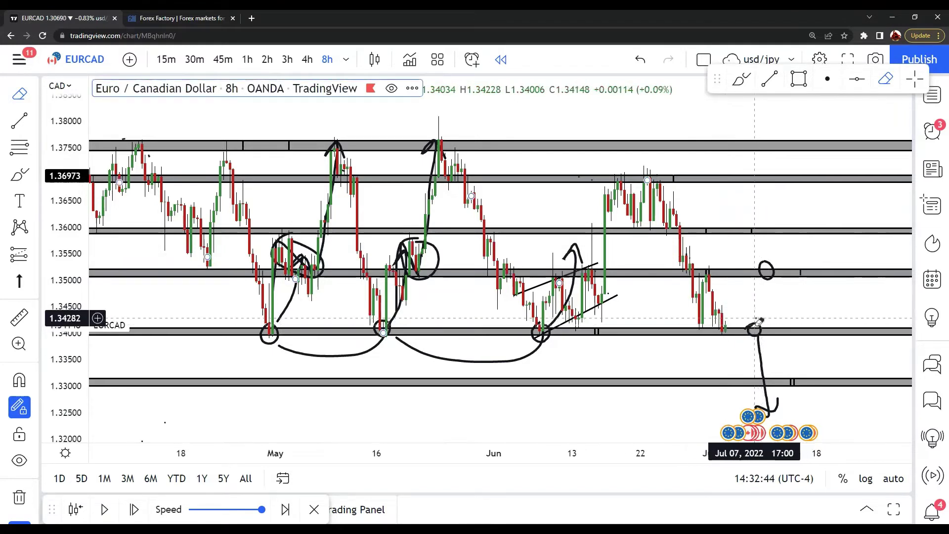
left_click(752, 329)
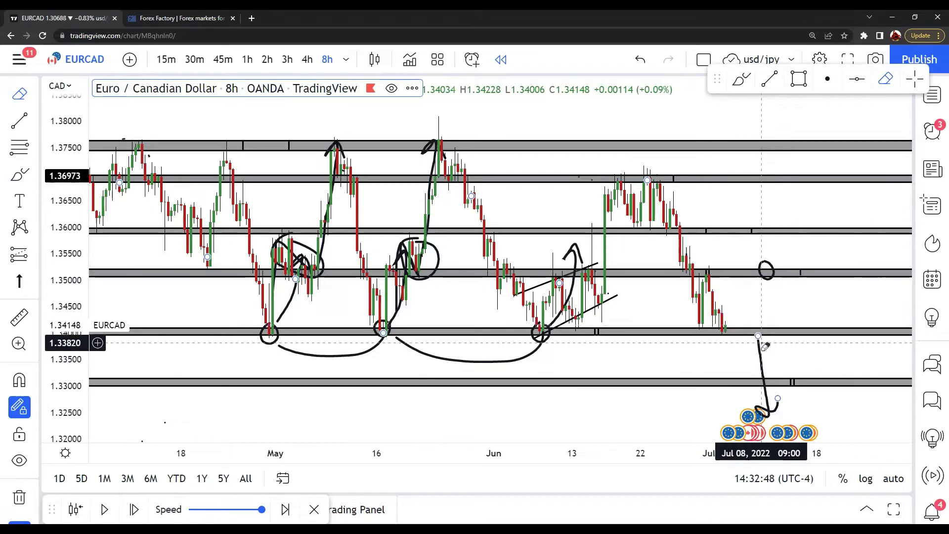
left_click(762, 346)
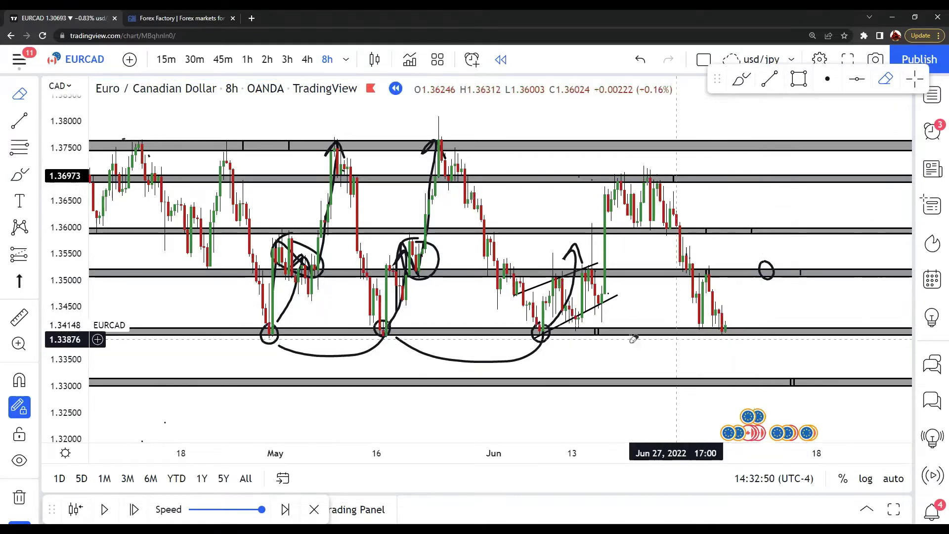
Erase the long rising arrows, the pullback circles, the second and third bounce arrows, and the curve linking the second and third lows
left_click(400, 251)
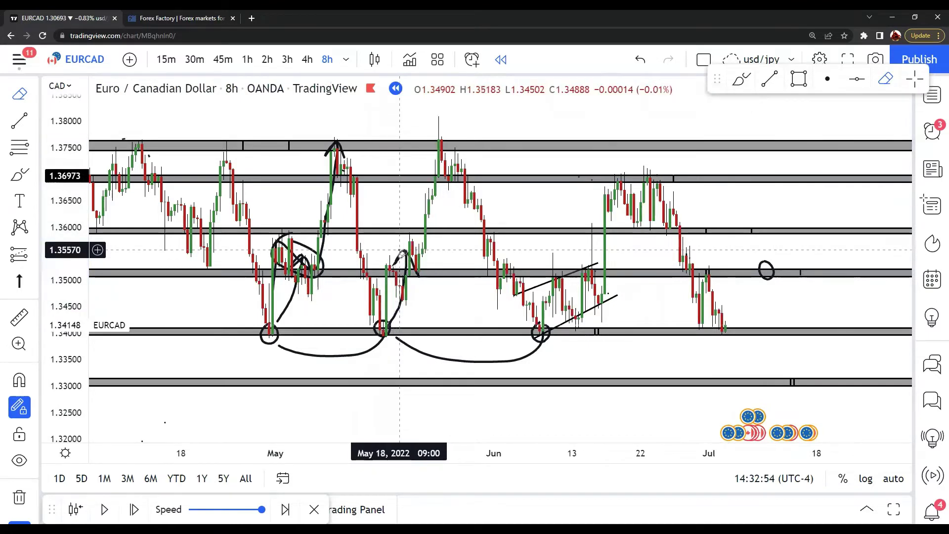
left_click(322, 255)
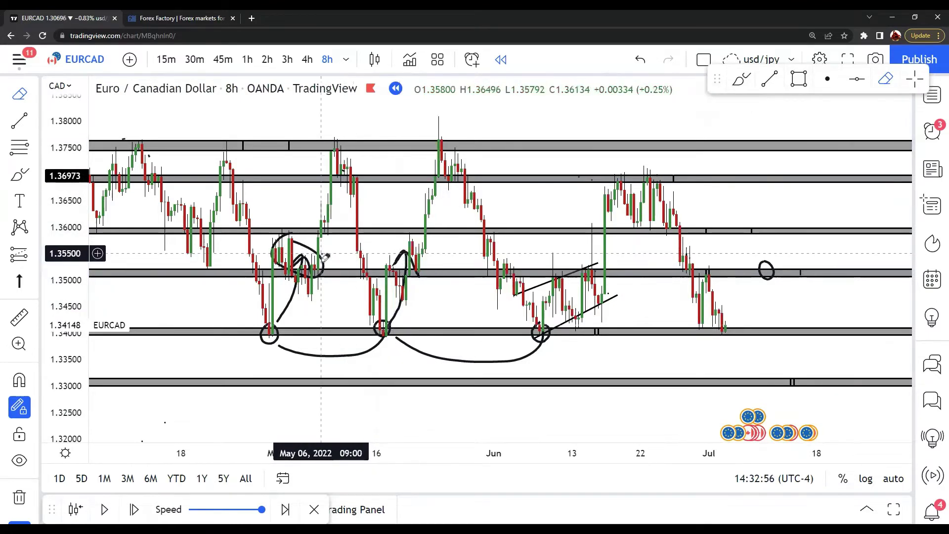
left_click(325, 258)
left_click(397, 261)
left_click(539, 354)
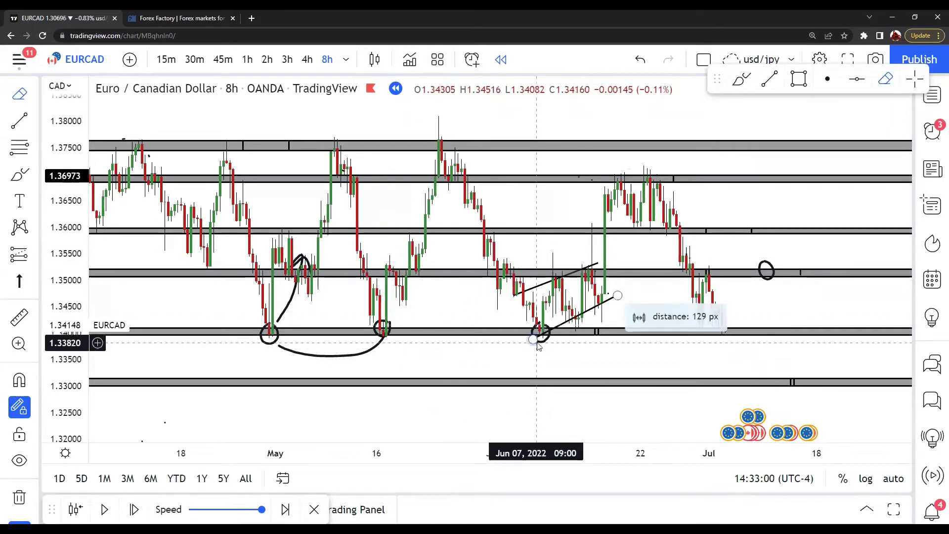
Advance the EURCAD bar replay by three candles
left_click(132, 510)
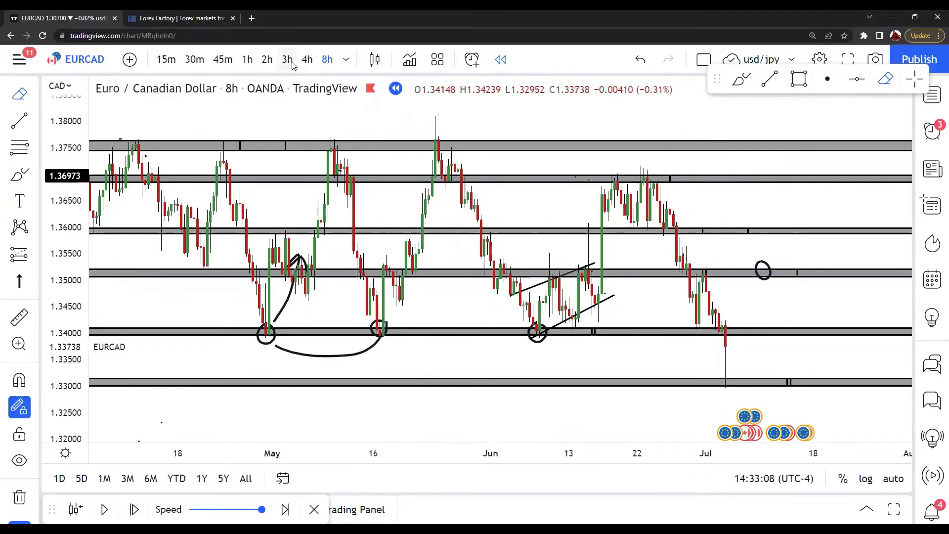
left_click(134, 510)
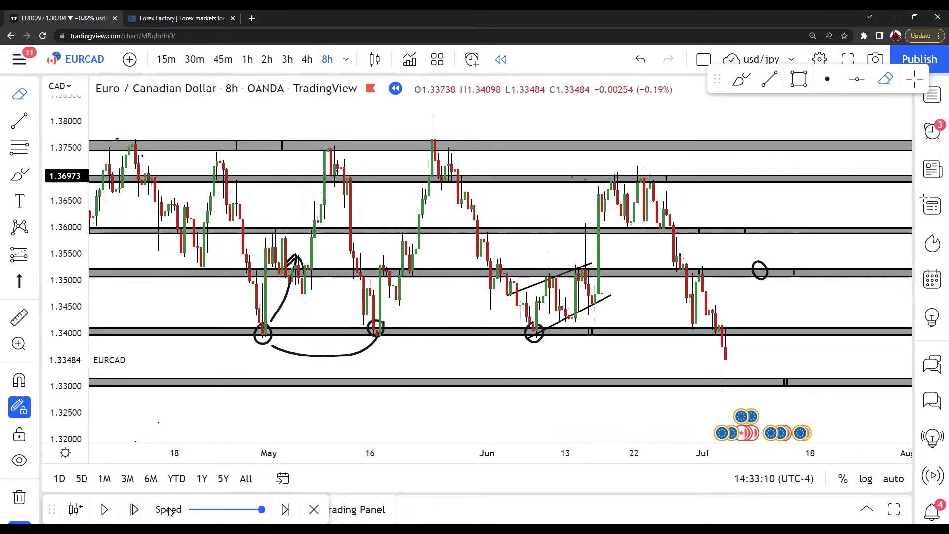
left_click(134, 510)
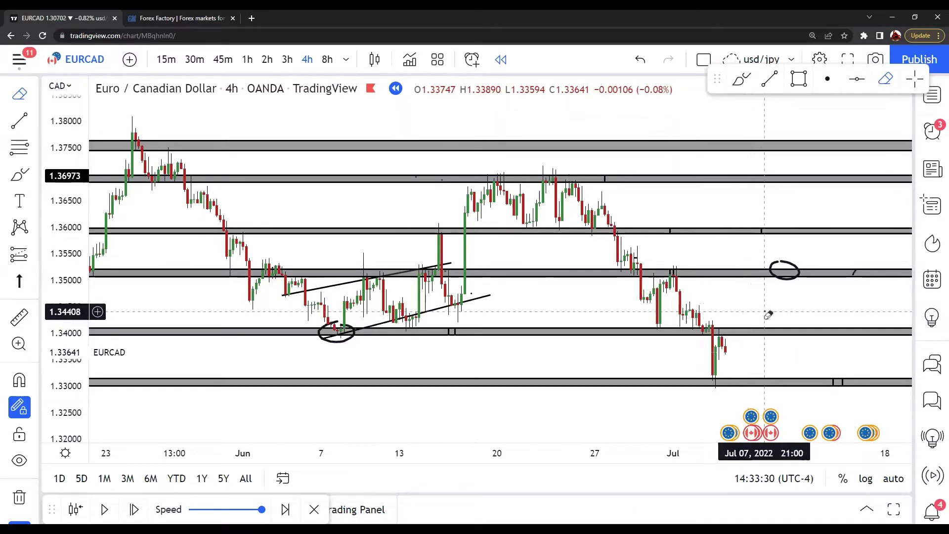
On the 8-hour chart, switch to the dot cursor and give the zone rectangle just above 1.33951 a red border
left_click(328, 60)
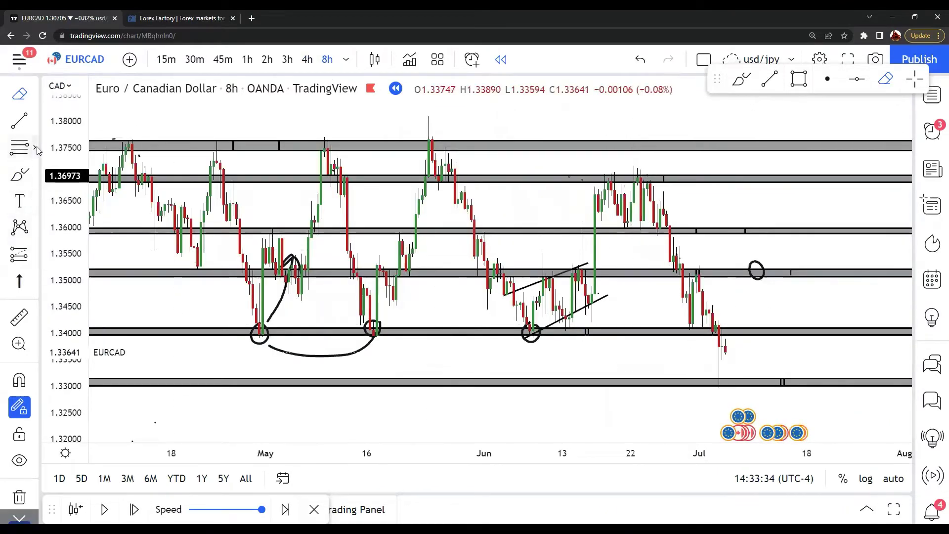
left_click(38, 95)
left_click(74, 123)
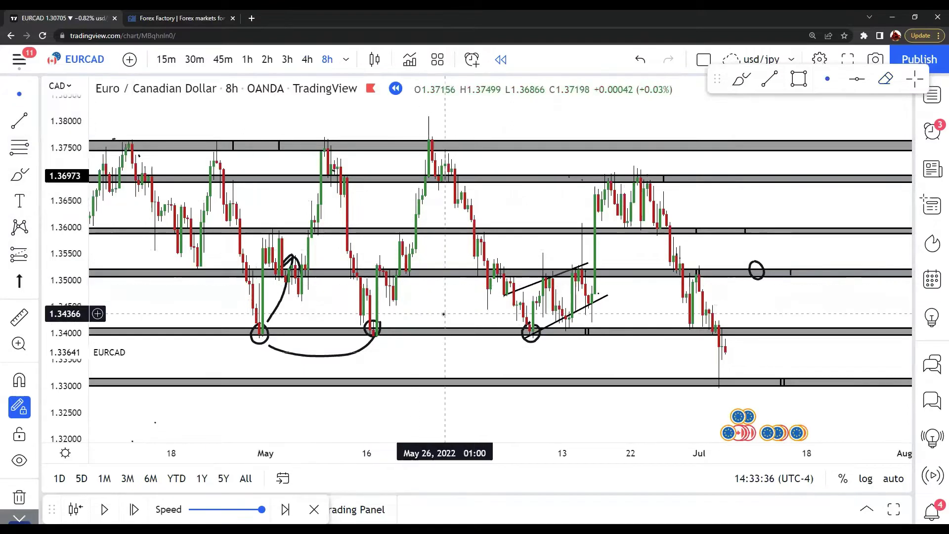
left_click(585, 332)
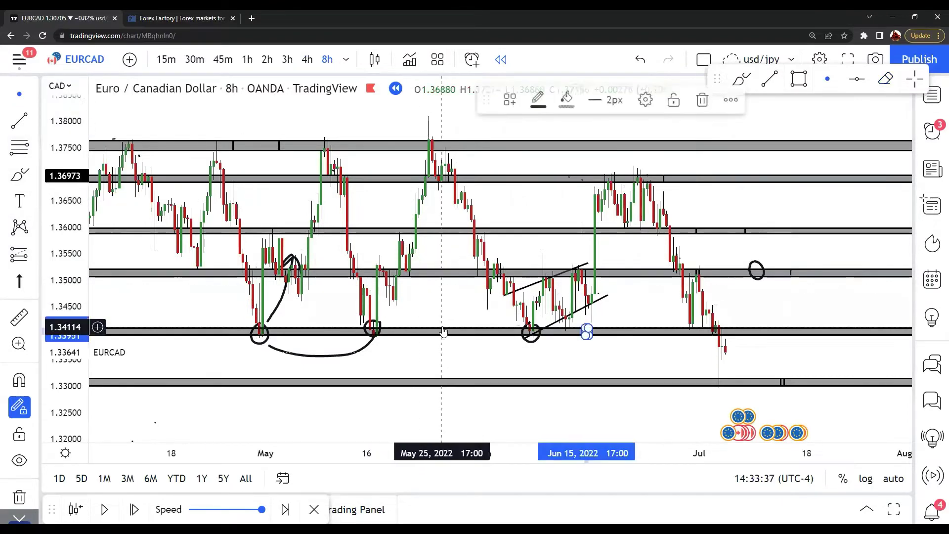
left_click(539, 100)
left_click(555, 292)
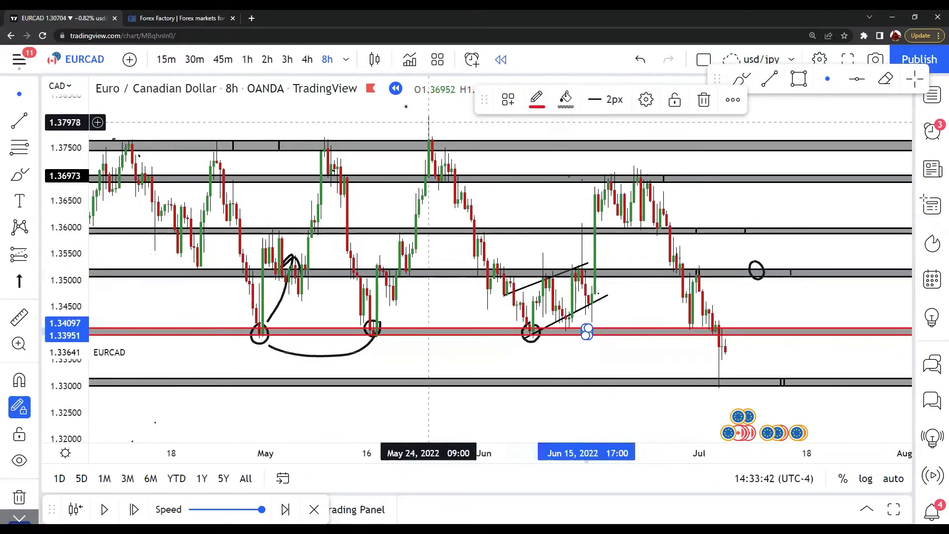
On the 4-hour chart, brush the drop from the red zone to the 1.33000 zone and the retracement back up to it
left_click(307, 60)
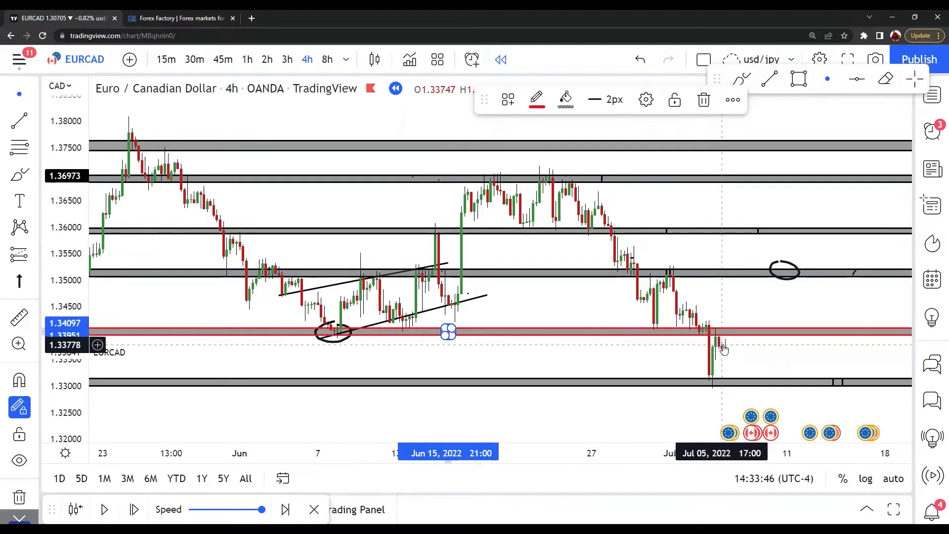
left_click(22, 172)
left_click_drag(703, 334, 702, 377)
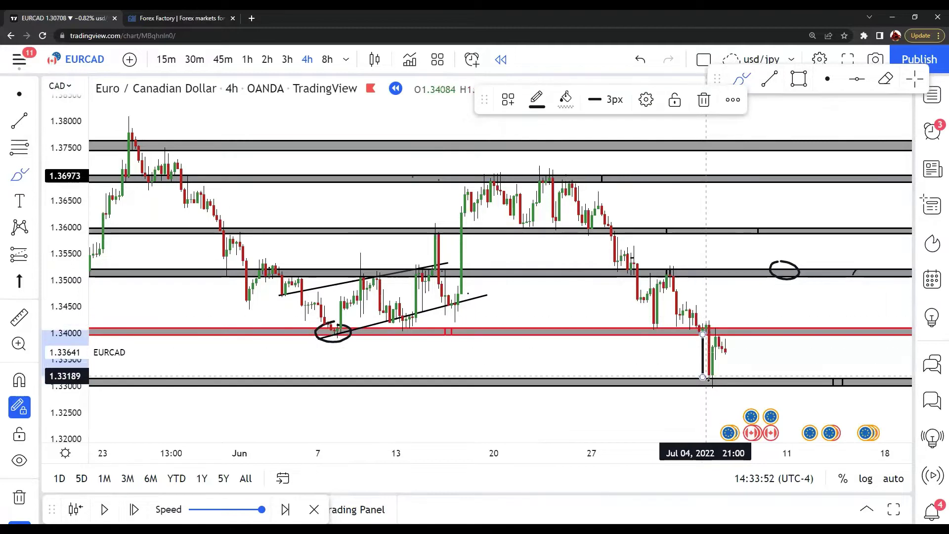
left_click_drag(712, 377, 719, 329)
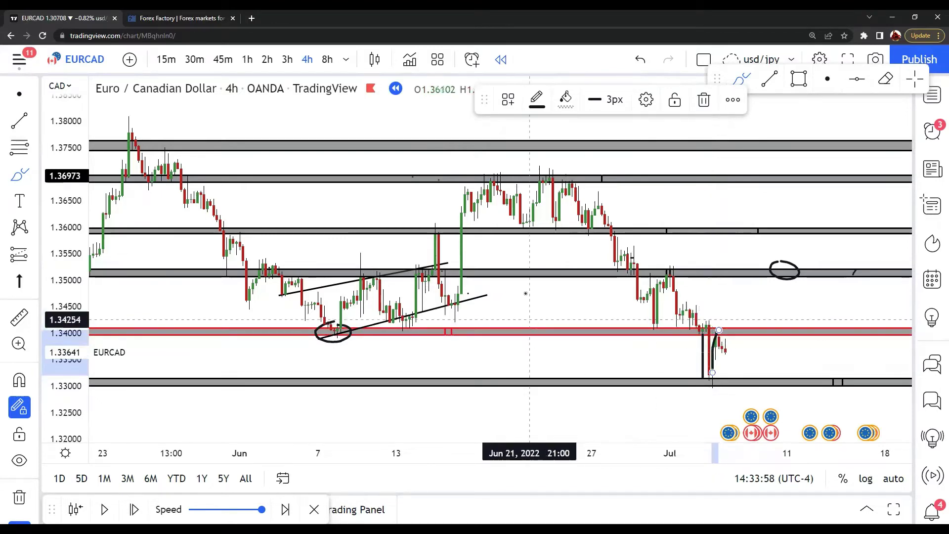
scroll(536, 304, "down", 4)
scroll(70, 327, "up", 2)
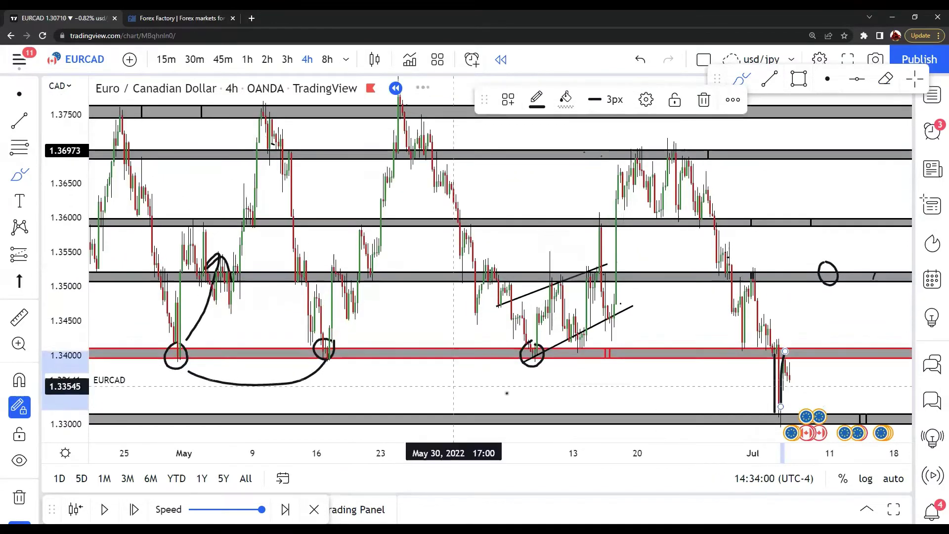
Brush a short horizontal stroke under the latest low, just above the 1.33000 zone
scroll(761, 388, "up", 2)
scroll(761, 388, "up", 2)
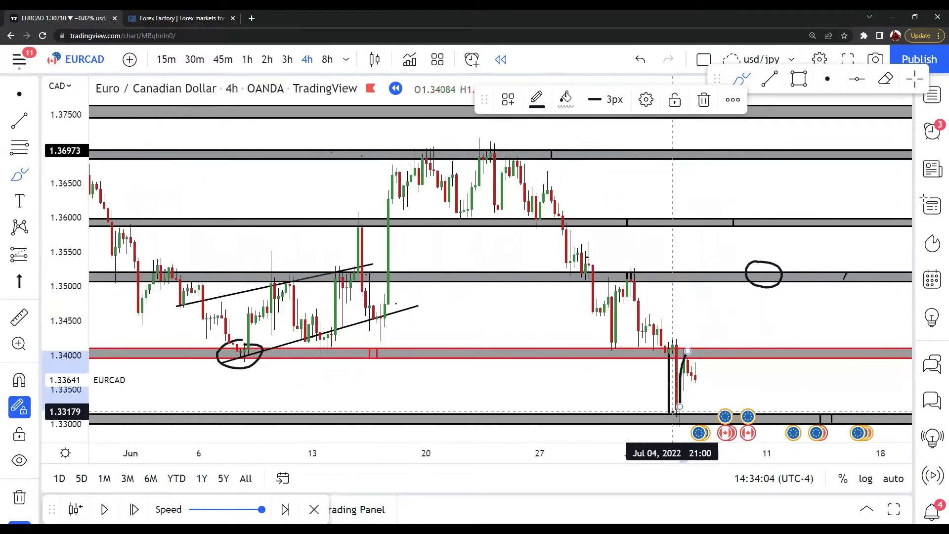
mouse_move(661, 412)
left_mouse_down()
mouse_move(692, 410)
mouse_move(661, 411)
mouse_move(680, 410)
left_mouse_up()
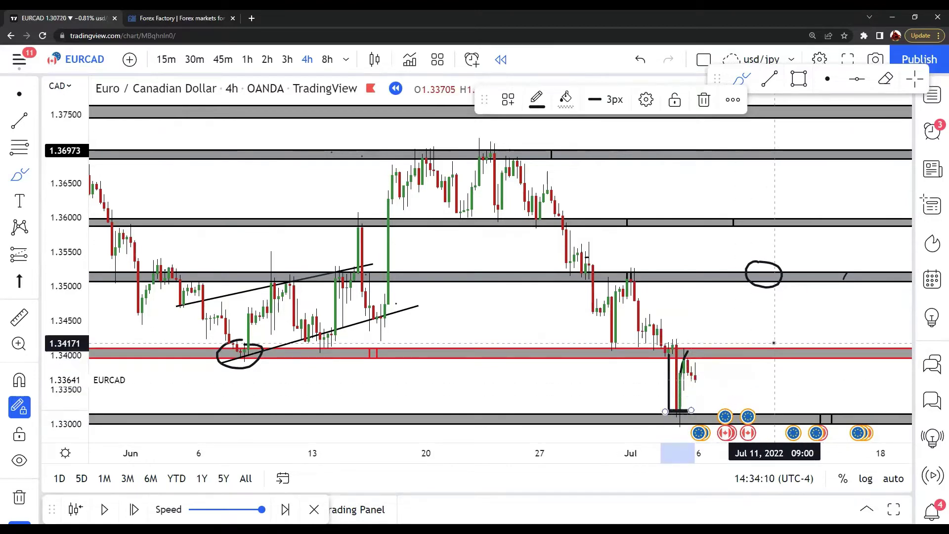
Sketch a projected red-zone break, circled retest and drop ahead of price, plus an alternative rise with a crossed-out pullback at the 1.35000 zone
mouse_move(737, 337)
left_mouse_down()
mouse_move(741, 381)
mouse_move(768, 343)
mouse_move(756, 363)
mouse_move(779, 358)
mouse_move(764, 346)
mouse_move(779, 366)
mouse_move(777, 424)
mouse_move(786, 436)
mouse_move(790, 407)
left_mouse_up()
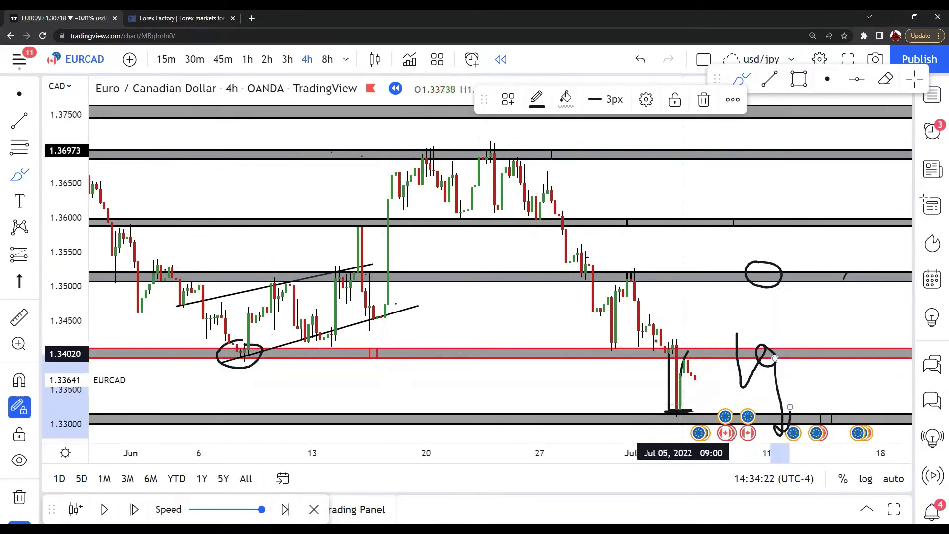
mouse_move(676, 352)
left_mouse_down()
mouse_move(688, 238)
mouse_move(736, 283)
mouse_move(753, 267)
mouse_move(731, 289)
left_mouse_up()
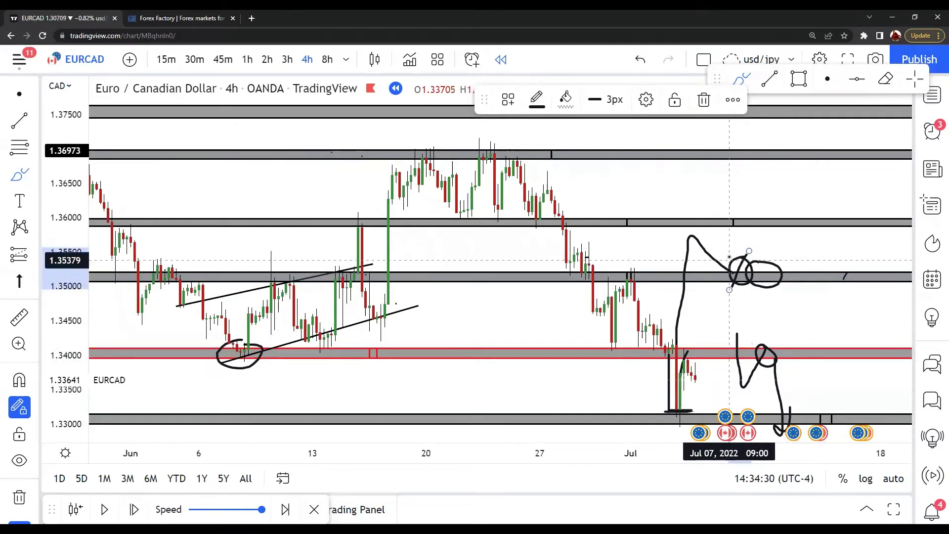
left_click_drag(725, 249, 752, 292)
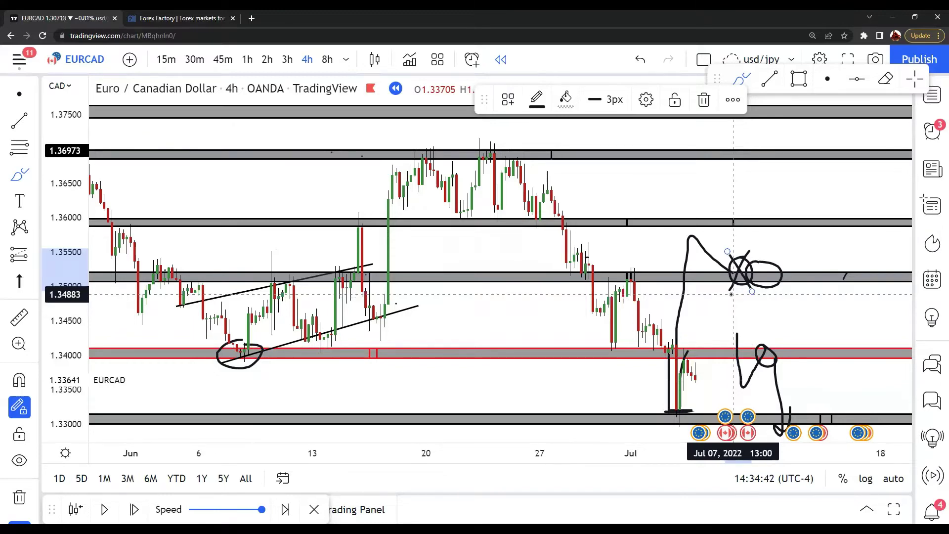
Erase the strokes on the latest drop and retracement, the rising alternative path, and the projected break, retest and drop
scroll(514, 262, "down", 4)
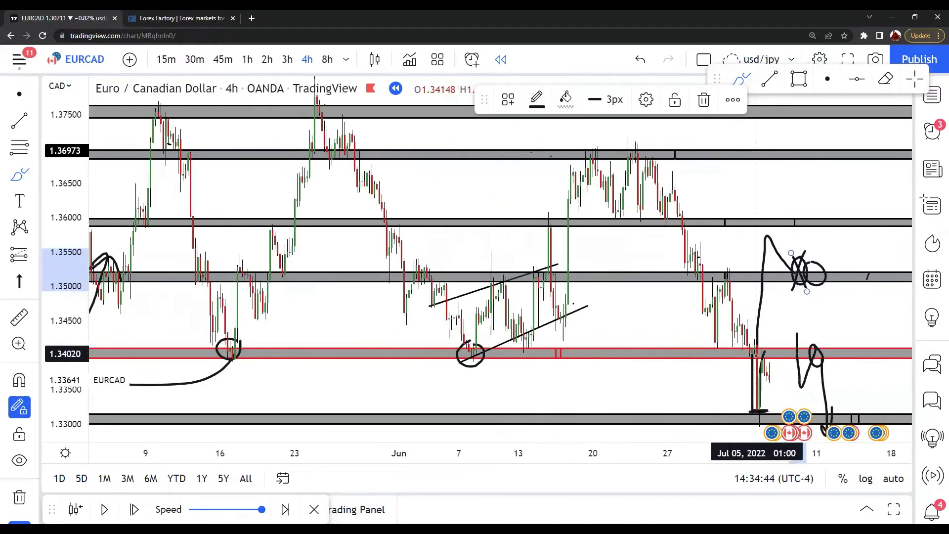
scroll(756, 362, "up", 4)
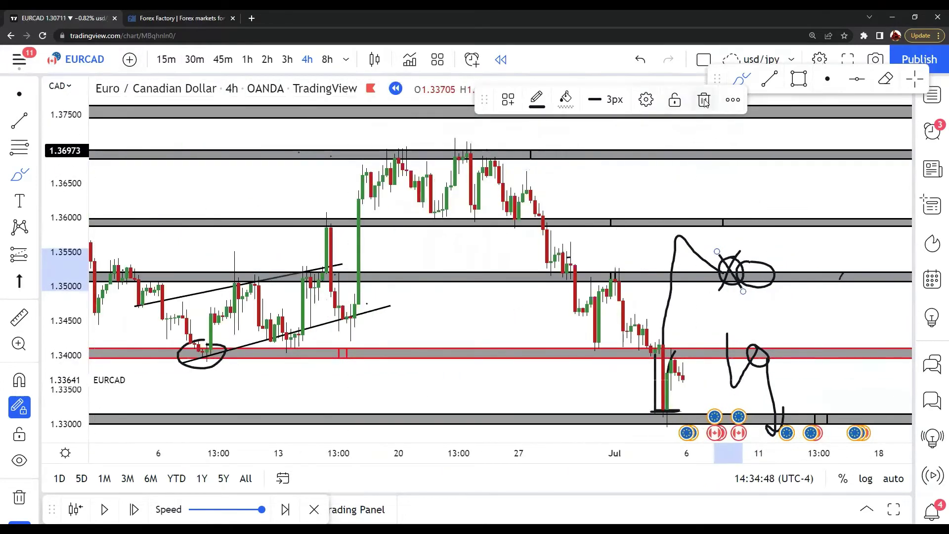
left_click(752, 368)
left_click(668, 368)
left_click(666, 334)
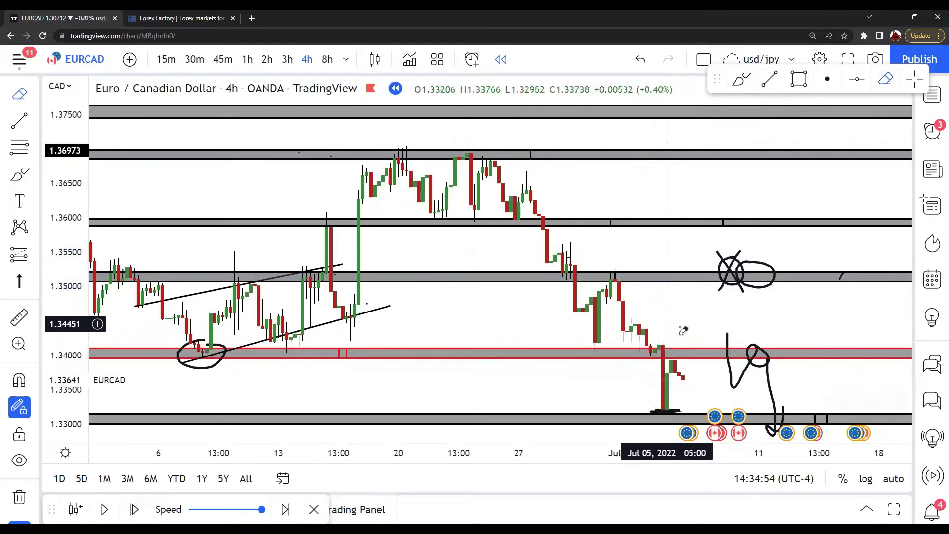
left_click(728, 375)
left_click_drag(713, 378, 669, 269)
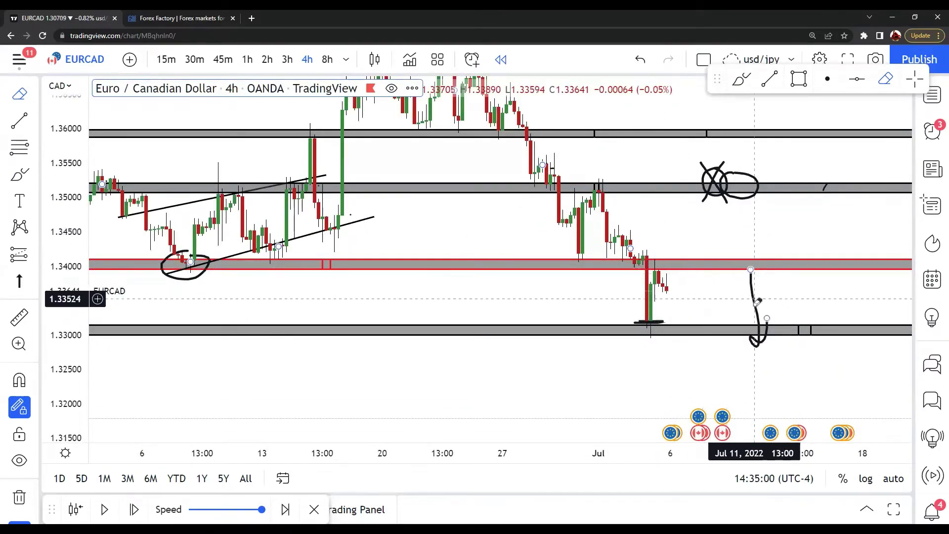
left_click(756, 303)
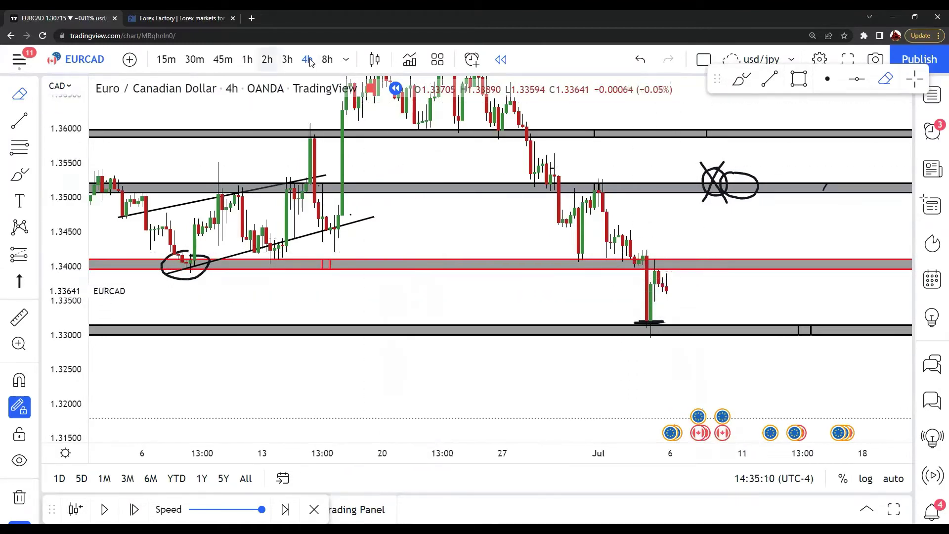
Switch to the 3-hour chart and advance the replay by one candle
left_click(287, 60)
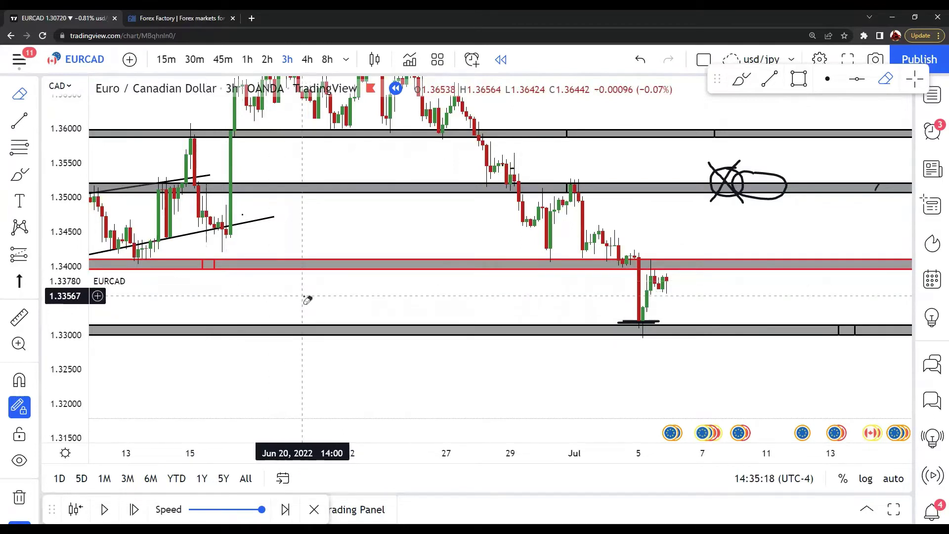
left_click(135, 509)
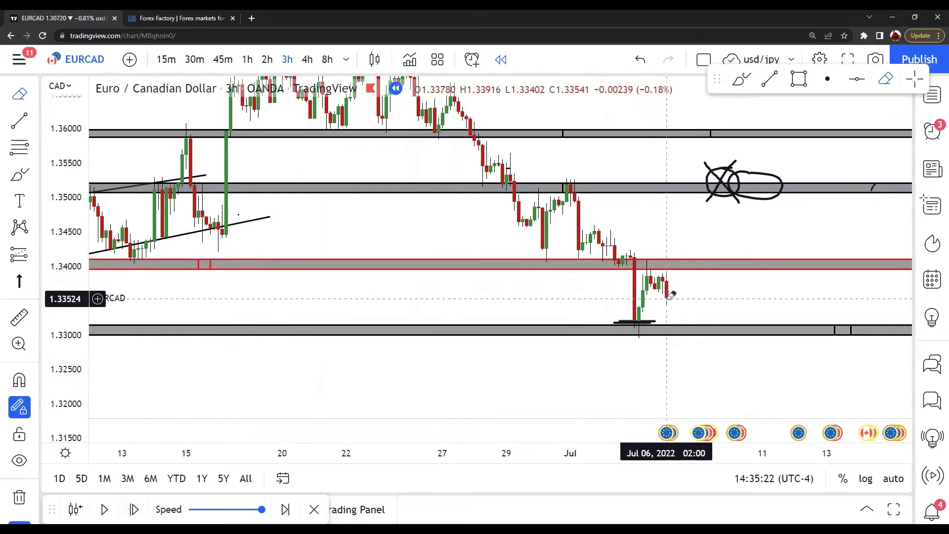
Circle the latest candles and brush V-shaped break-and-retest strokes with circled retests at the red zone and the 1.35000 zone
left_click(19, 174)
mouse_move(667, 272)
left_mouse_down()
mouse_move(654, 295)
mouse_move(668, 298)
mouse_move(675, 276)
mouse_move(661, 273)
left_mouse_up()
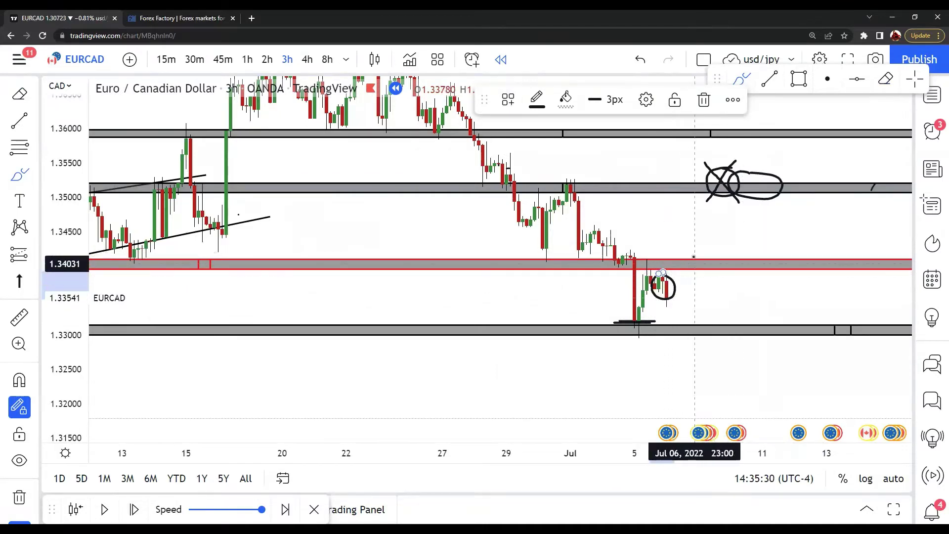
mouse_move(621, 266)
left_mouse_down()
mouse_move(634, 320)
mouse_move(651, 264)
mouse_move(642, 274)
mouse_move(653, 274)
mouse_move(647, 261)
left_mouse_up()
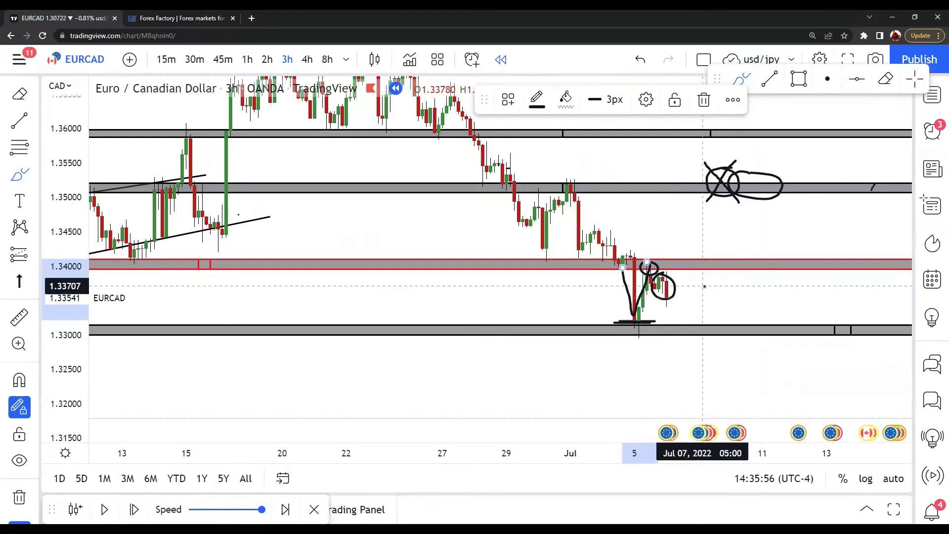
mouse_move(507, 194)
left_mouse_down()
mouse_move(522, 245)
mouse_move(567, 190)
mouse_move(563, 182)
mouse_move(562, 206)
mouse_move(582, 186)
mouse_move(583, 203)
left_mouse_up()
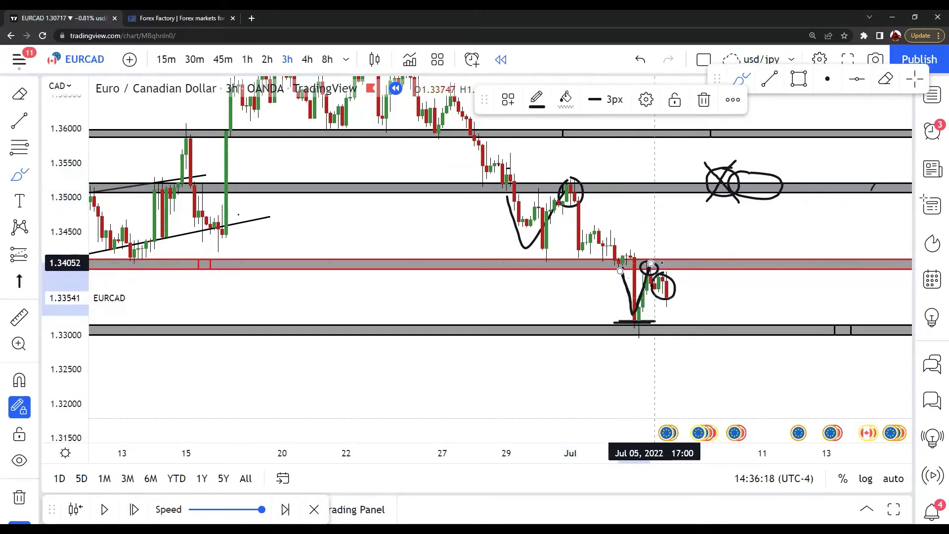
left_click(655, 282)
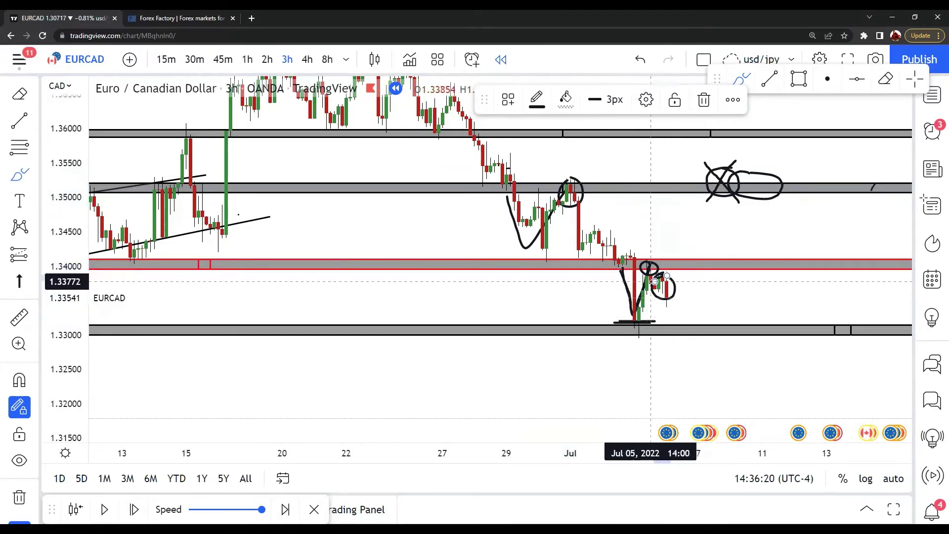
Place a short position on the latest candle with its entry at the close, about 1.33541
left_click(39, 260)
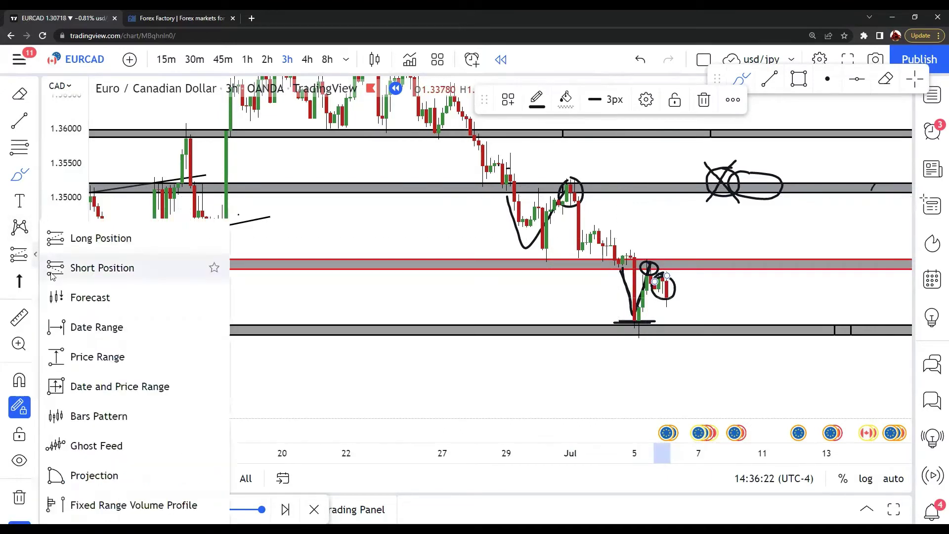
left_click(106, 267)
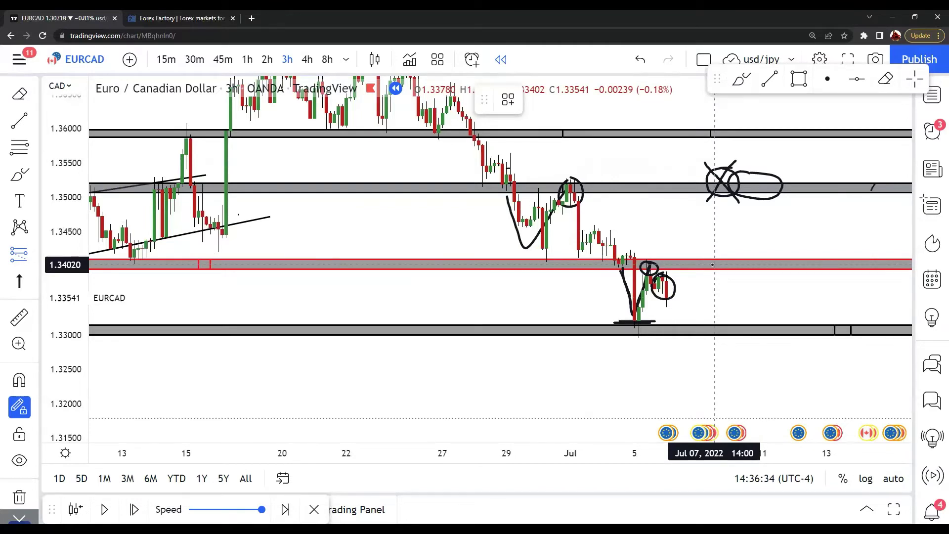
scroll(712, 276, "up", 3)
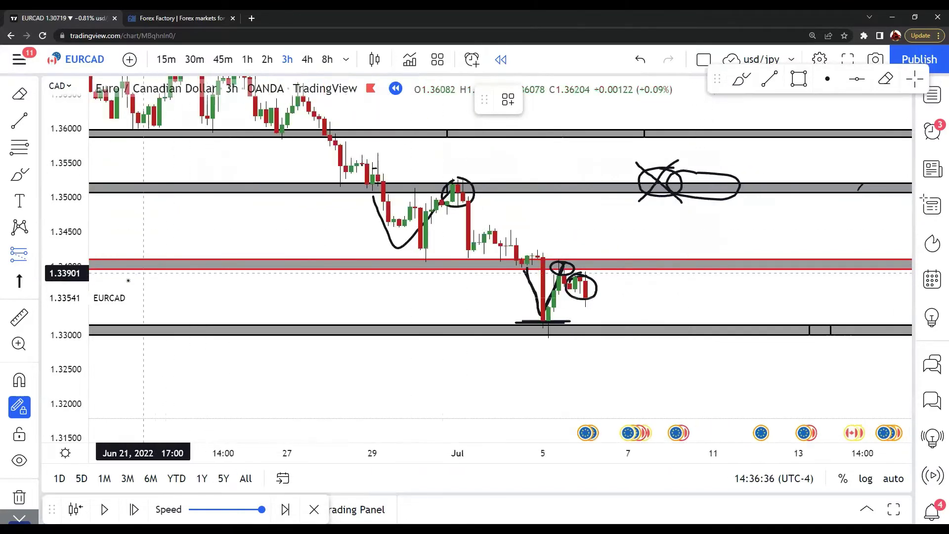
left_click_drag(85, 198, 547, 362)
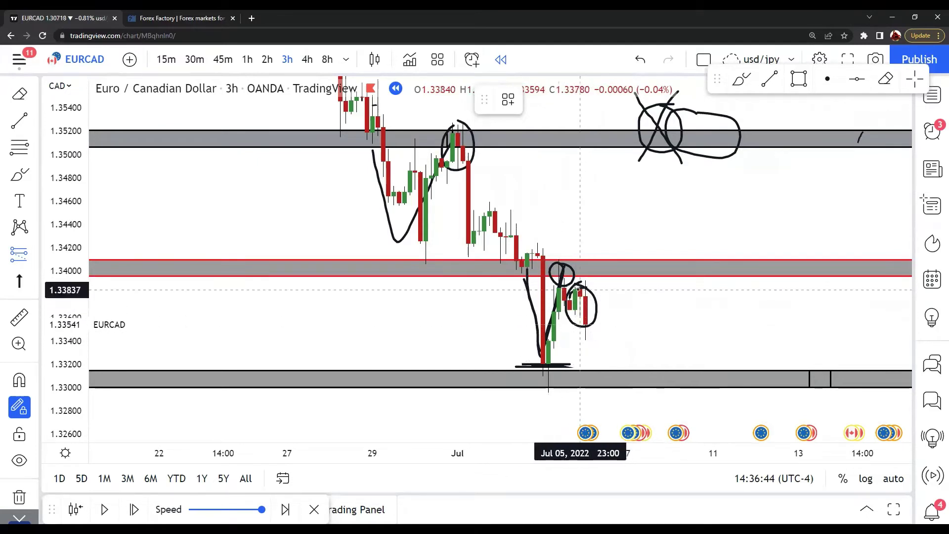
left_click(586, 323)
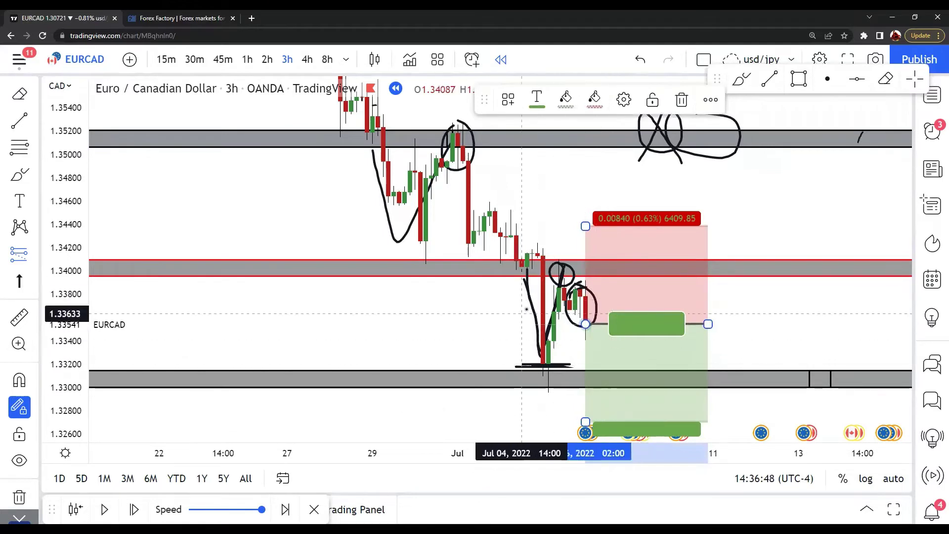
Set the short position's stop just above the red zone, 0.00597 from entry, and extend its target below the 1.33000 zone to about 1.31750
left_click_drag(67, 153, 96, 209)
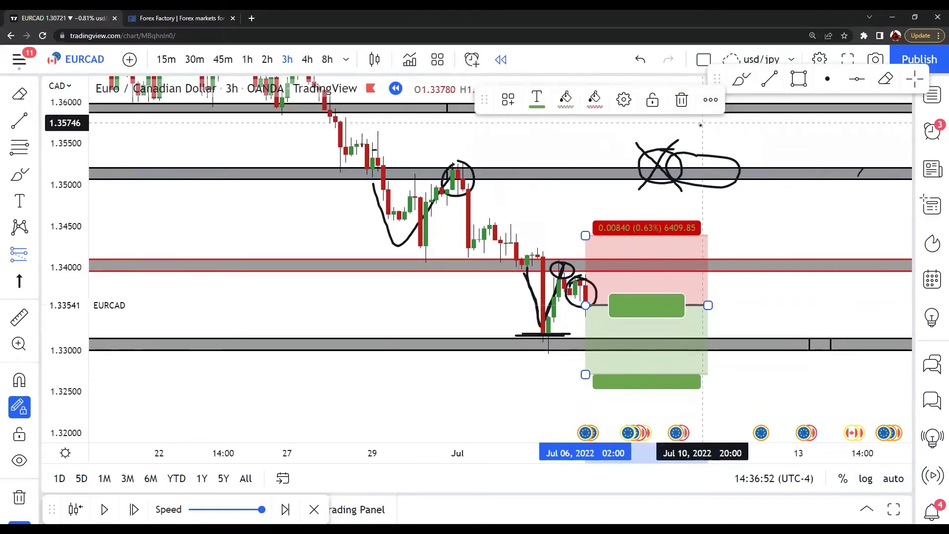
left_click(828, 79)
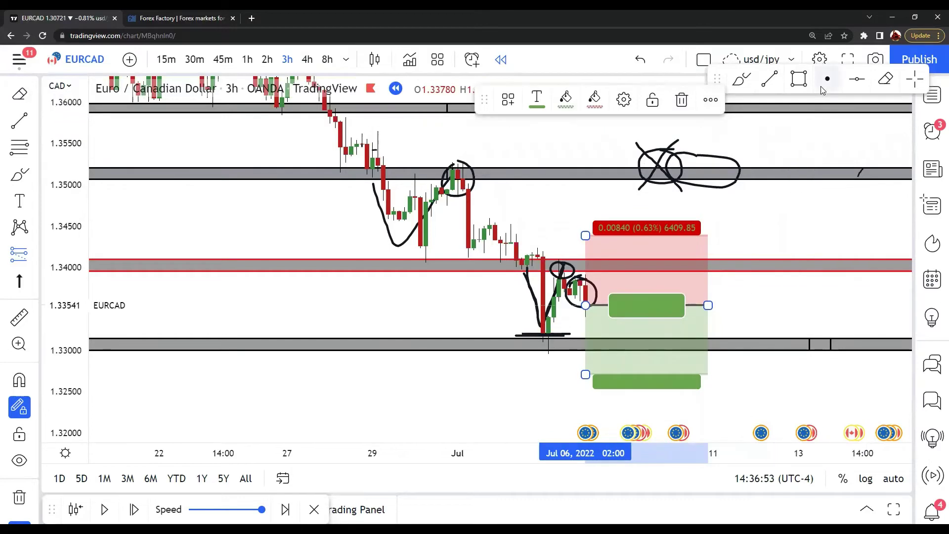
left_click(585, 226)
left_click(585, 228)
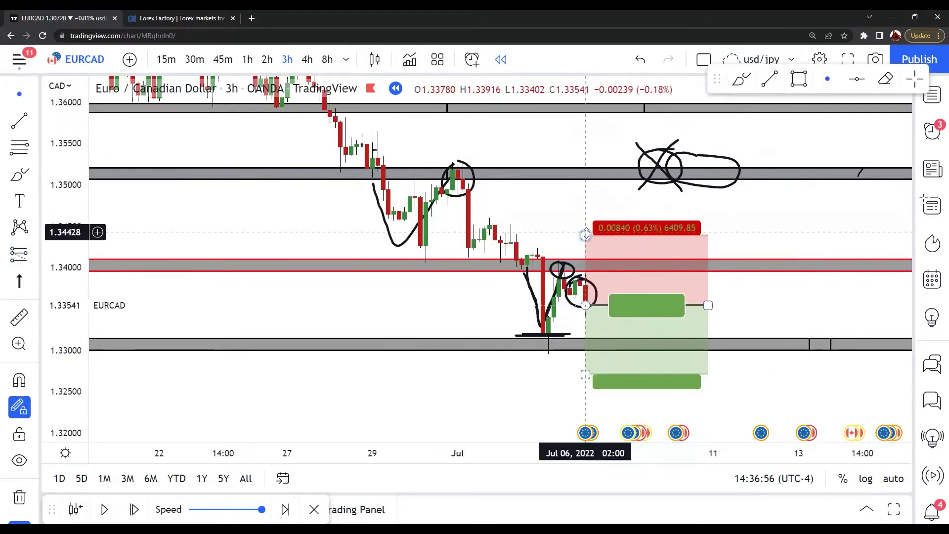
left_click_drag(585, 228, 585, 274)
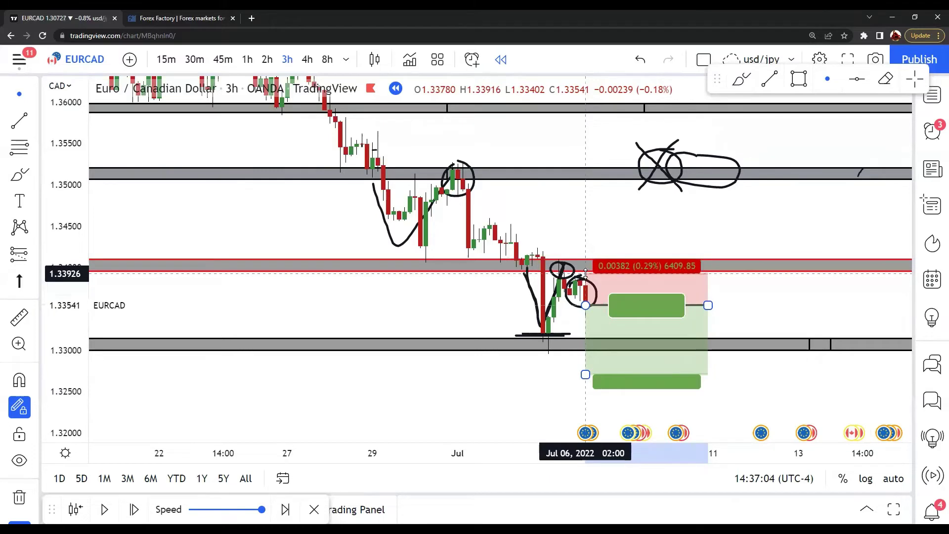
left_click_drag(585, 269, 586, 255)
left_click_drag(551, 389, 595, 328)
left_click(543, 248)
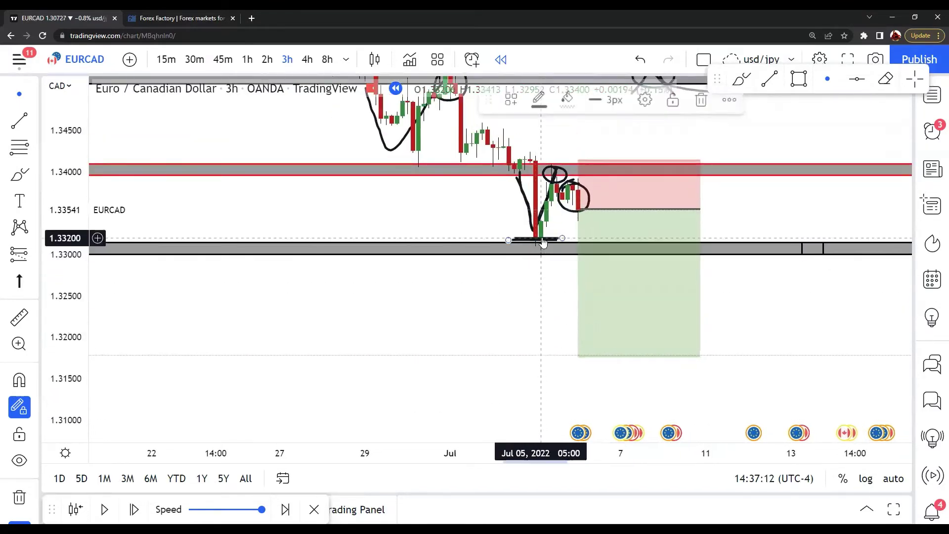
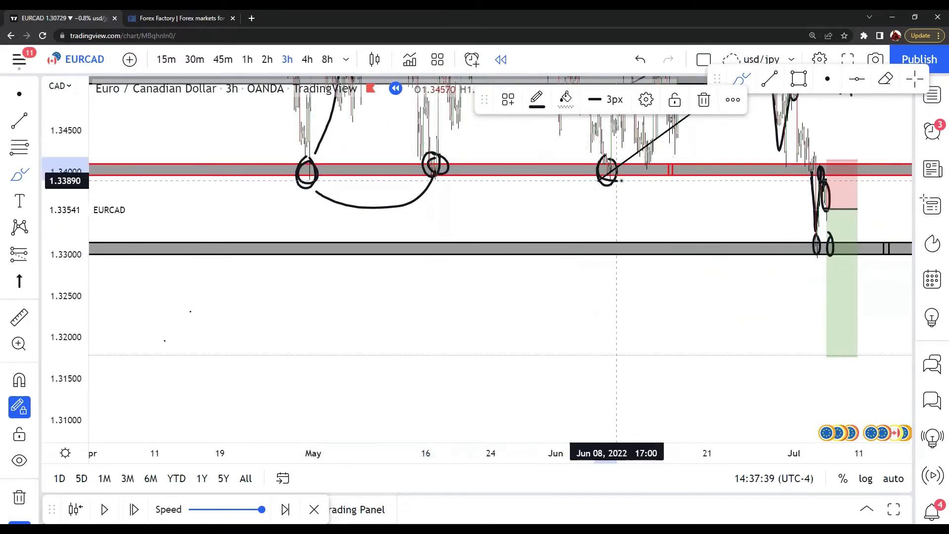
Erase the latest V-shaped brush stroke and the circles around the recent candles at the red zone and the 1.33000 zone
scroll(610, 163, "up", 4)
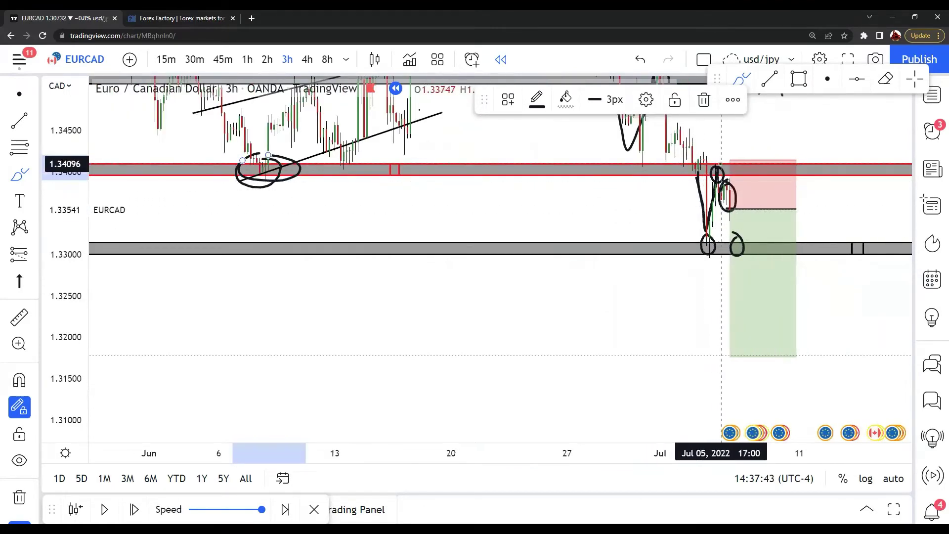
scroll(719, 180, "up", 1)
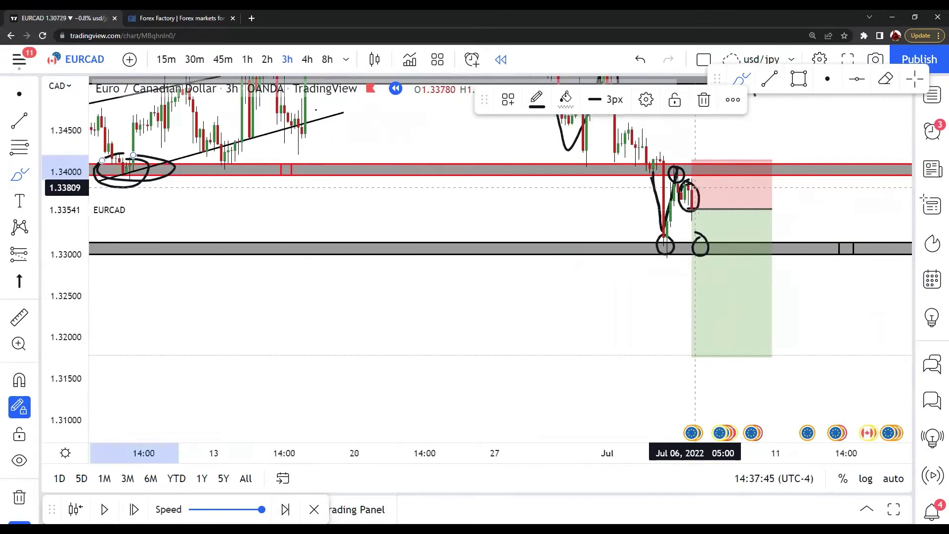
scroll(695, 188, "up", 1)
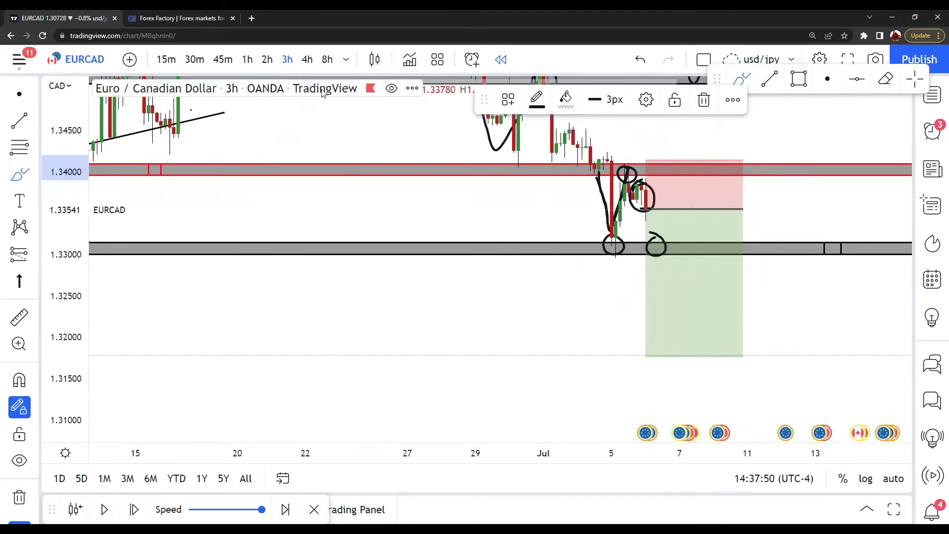
left_click(885, 79)
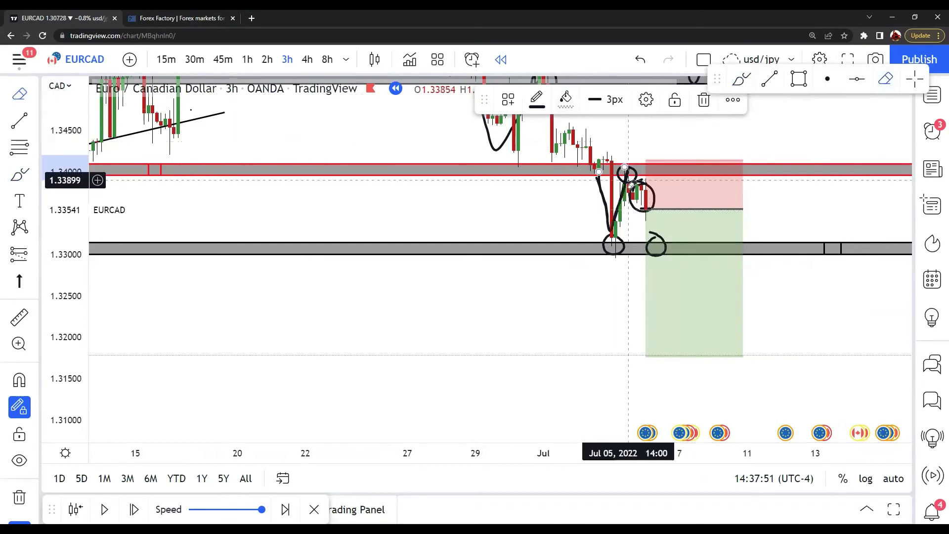
left_click(615, 210)
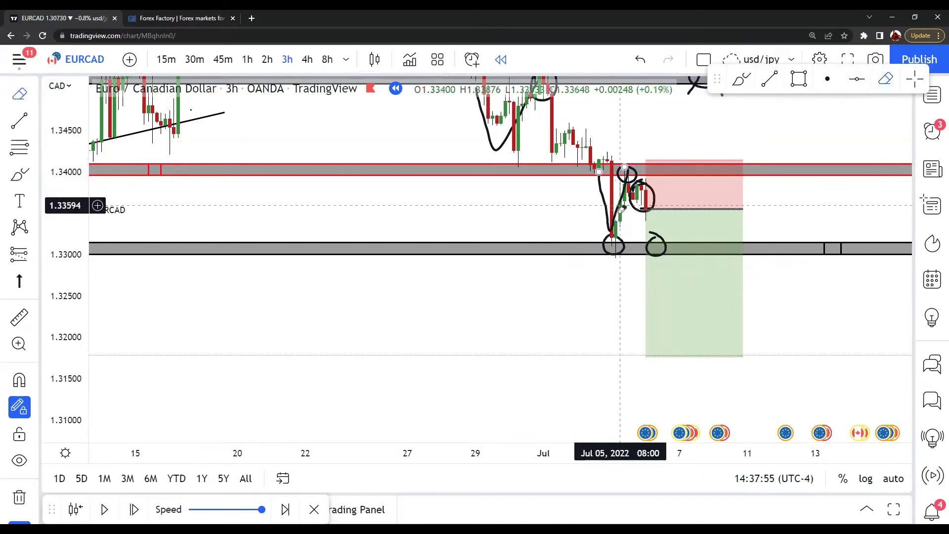
left_click(622, 209)
left_click(643, 200)
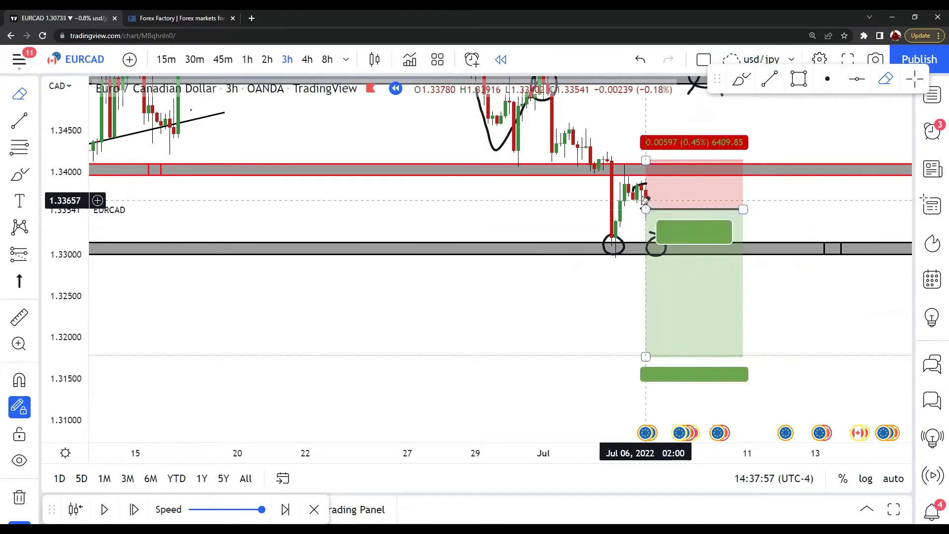
left_click_drag(636, 193, 521, 168)
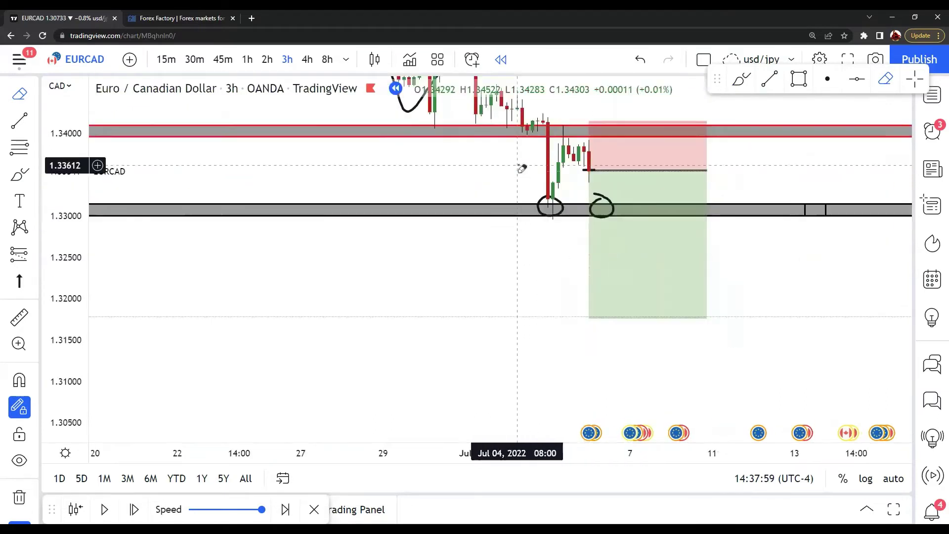
left_click(548, 200)
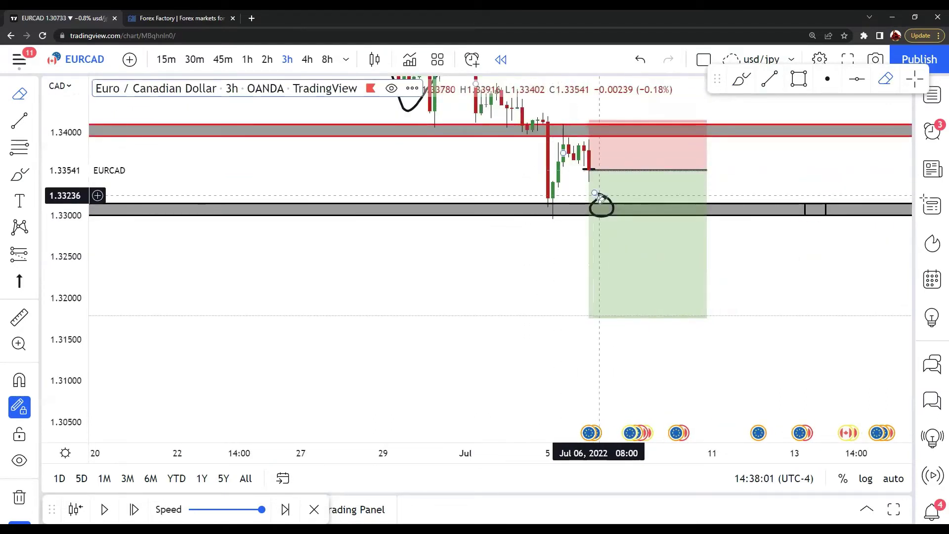
left_click(599, 200)
left_click_drag(572, 191, 578, 235)
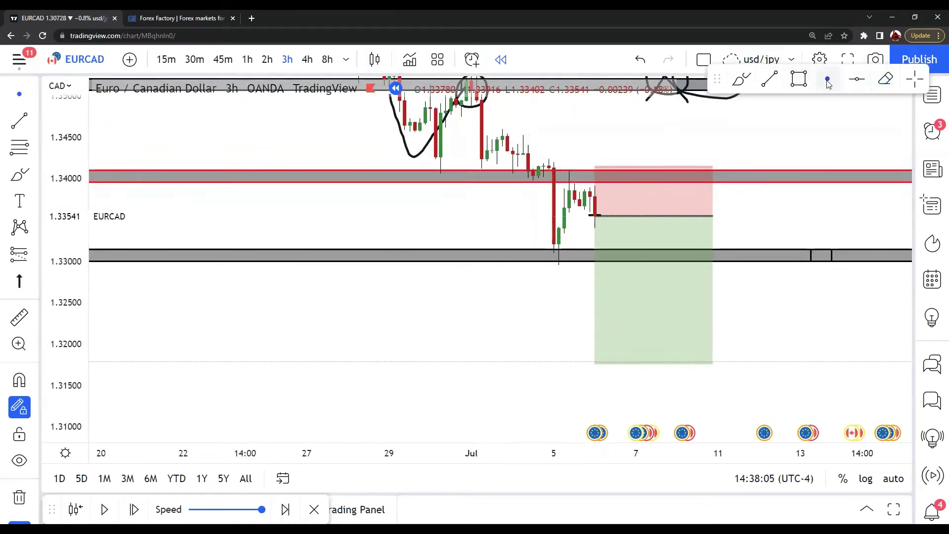
Advance the replay by one candle and measure that candle's drop from the short position's entry
left_click(133, 509)
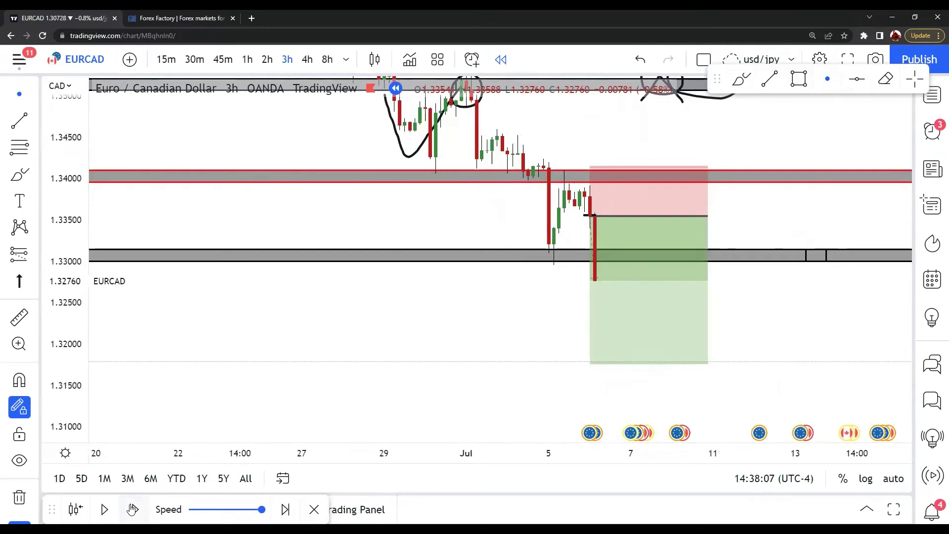
left_click(594, 215)
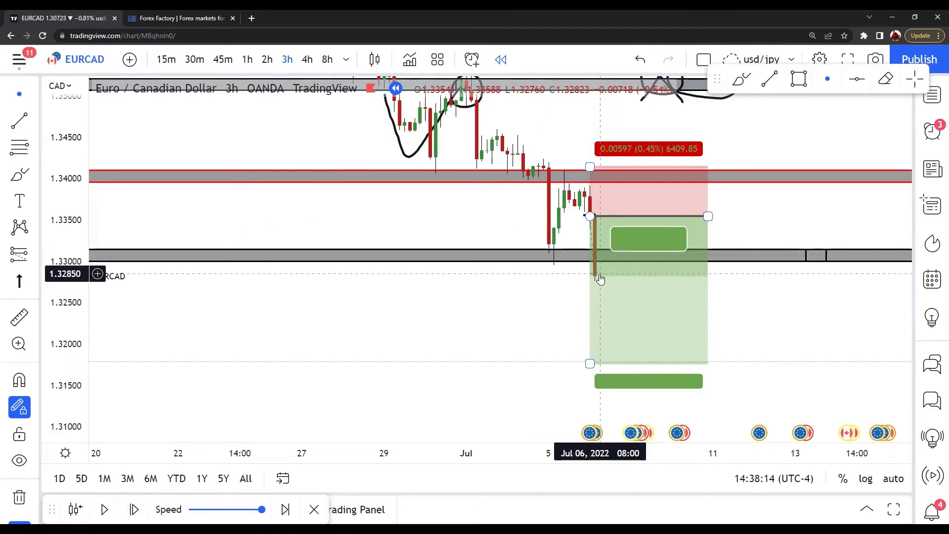
left_click(406, 221)
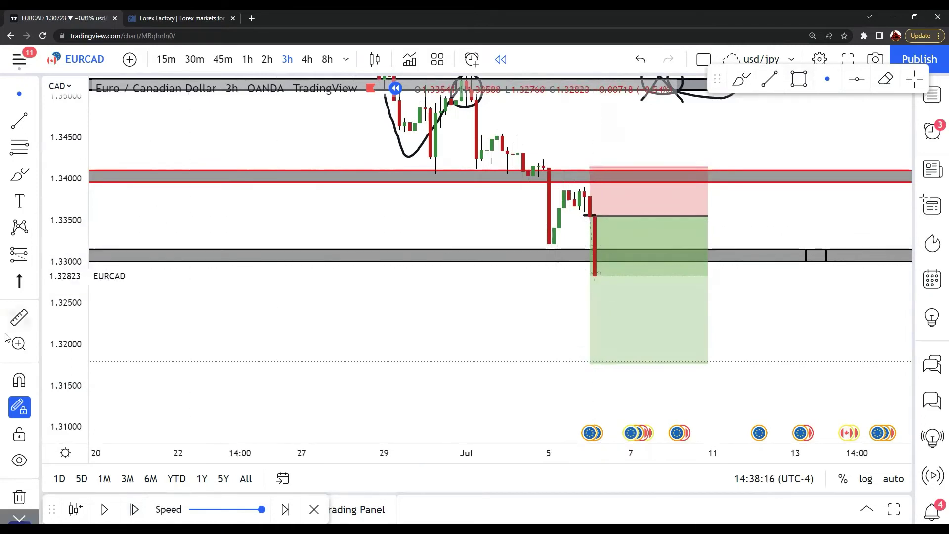
left_click(20, 315)
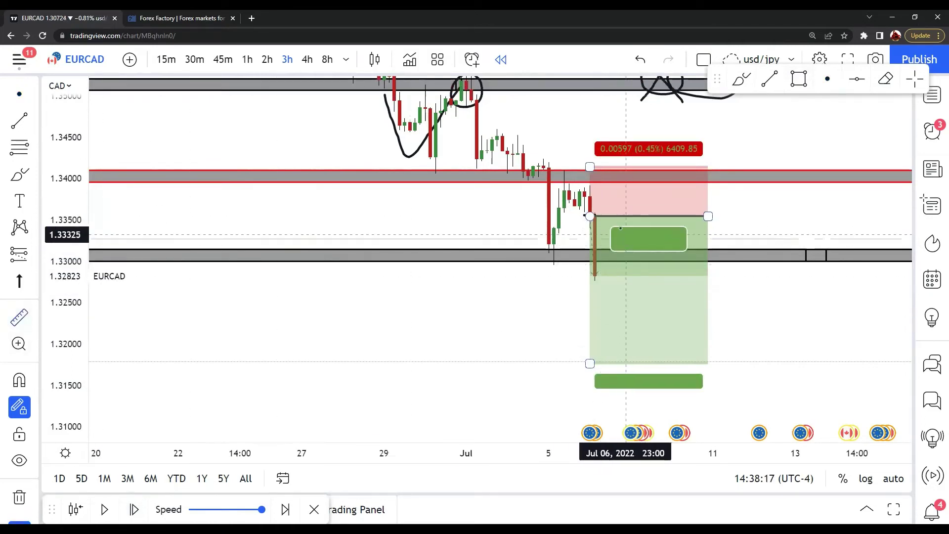
left_click(594, 216)
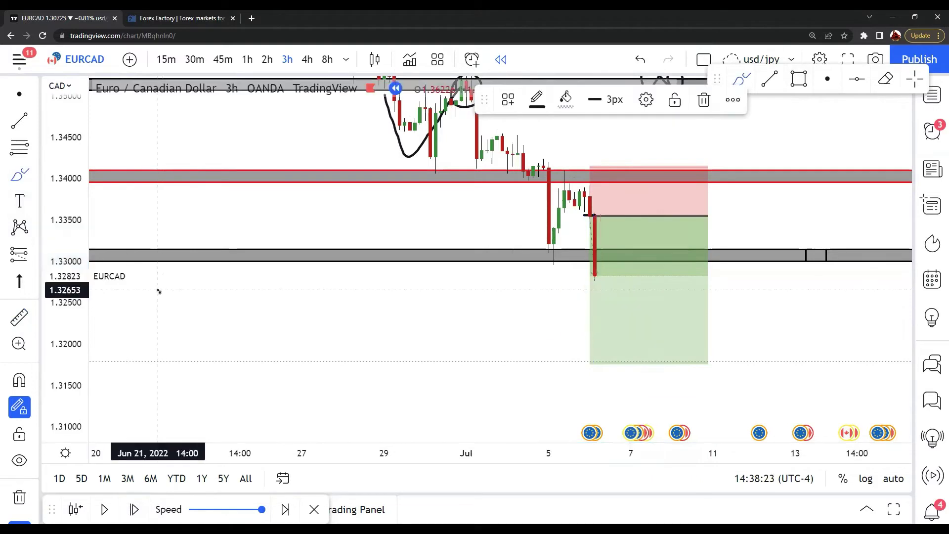
Brush the note "1.00 = 10", mark the latest candle's drop with "750", and outline the V-shaped retest before it
mouse_move(158, 294)
left_mouse_down()
mouse_move(158, 329)
mouse_move(183, 329)
mouse_move(184, 300)
mouse_move(258, 319)
mouse_move(283, 308)
mouse_move(332, 328)
mouse_move(326, 300)
left_mouse_up()
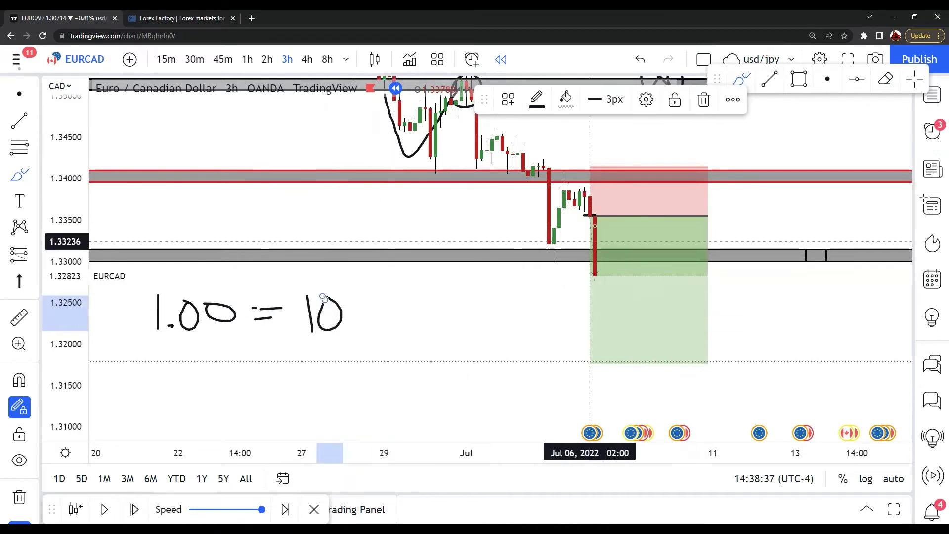
mouse_move(590, 216)
left_mouse_down()
mouse_move(575, 265)
mouse_move(590, 282)
mouse_move(595, 267)
mouse_move(600, 288)
mouse_move(636, 266)
mouse_move(631, 286)
mouse_move(641, 263)
mouse_move(661, 282)
mouse_move(641, 293)
left_mouse_up()
mouse_move(680, 266)
left_mouse_down()
mouse_move(682, 289)
mouse_move(667, 266)
left_mouse_up()
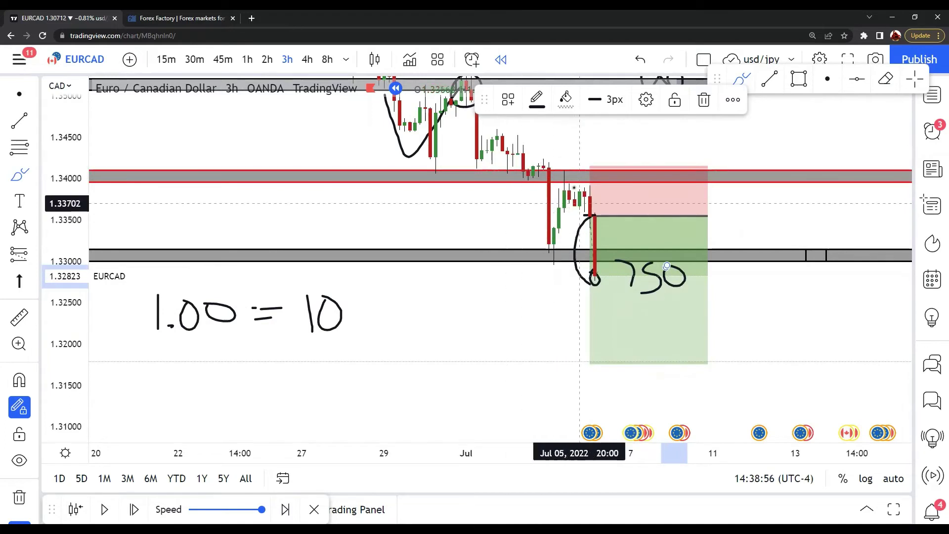
mouse_move(535, 179)
left_mouse_down()
mouse_move(543, 253)
mouse_move(588, 182)
mouse_move(594, 206)
left_mouse_up()
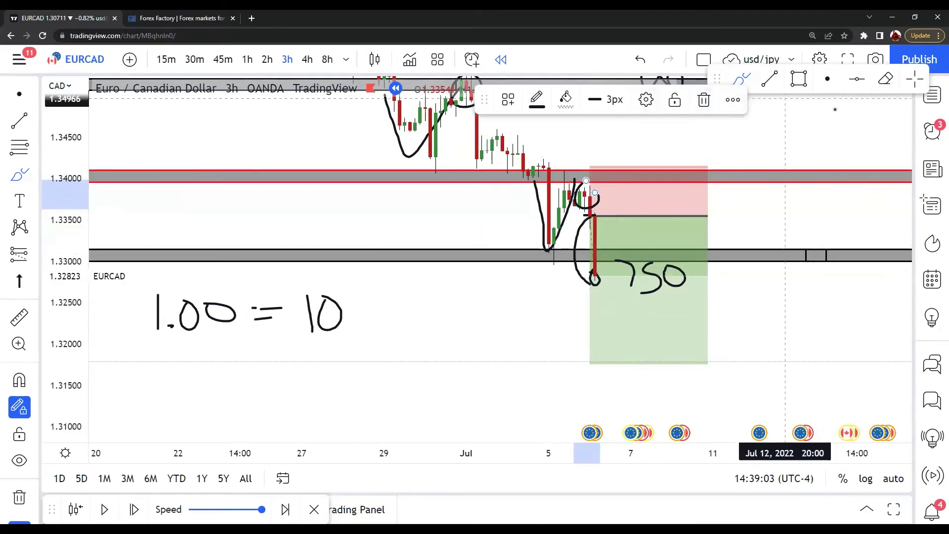
Erase the V-shaped retest outline, the circles, the drop bracket and the "750" note around the short position
left_click(885, 79)
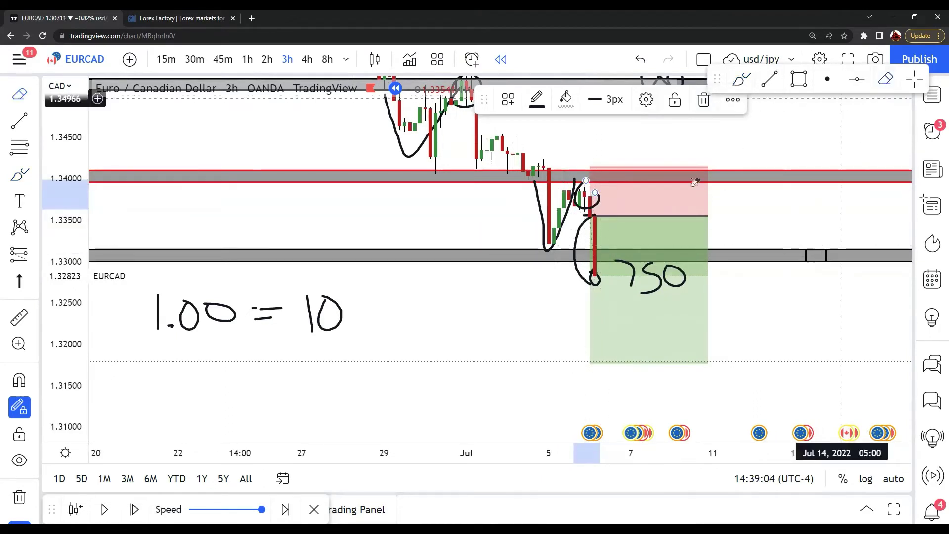
left_click(576, 203)
left_click(574, 204)
left_click(581, 225)
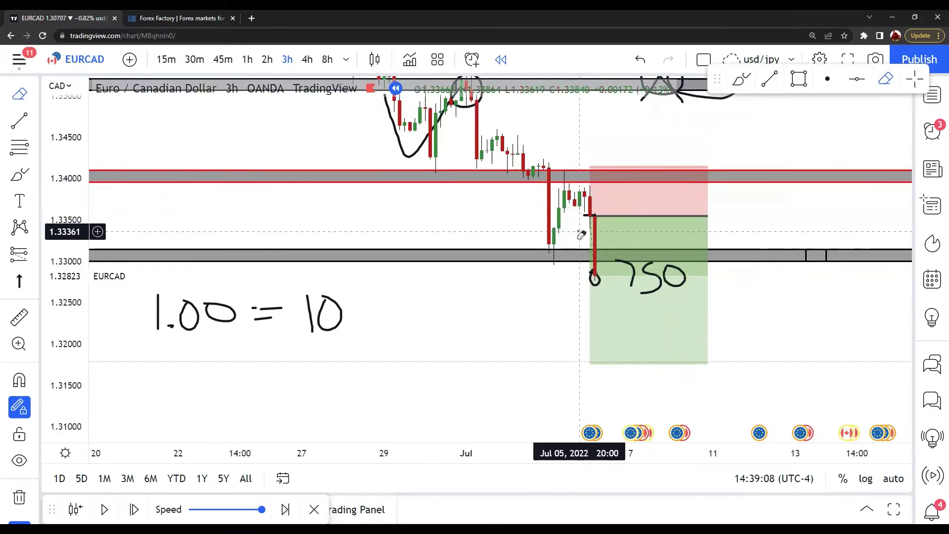
left_click(634, 285)
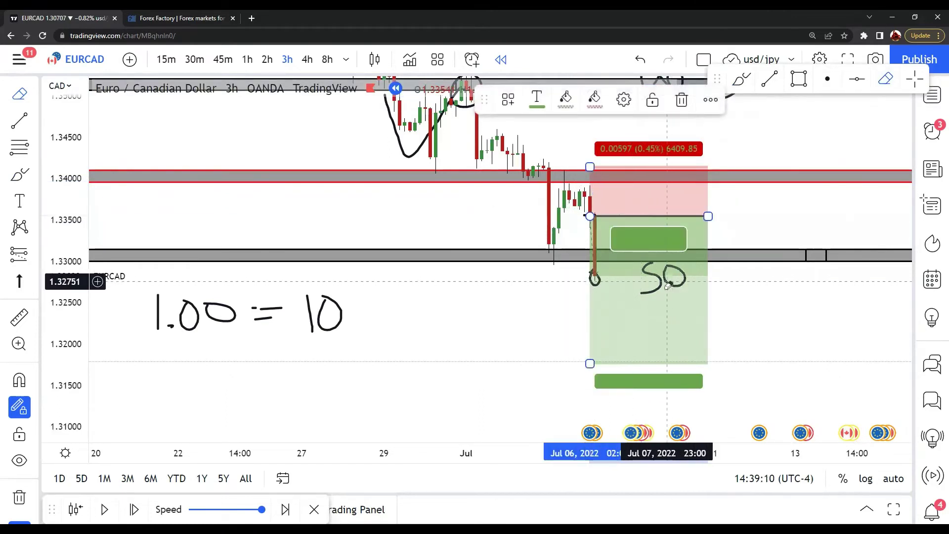
left_click(595, 281)
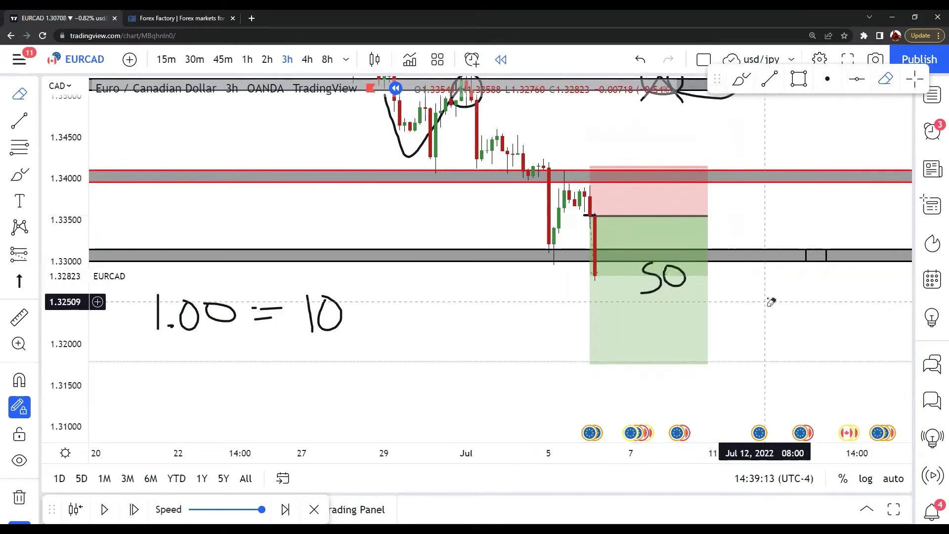
left_click(676, 285)
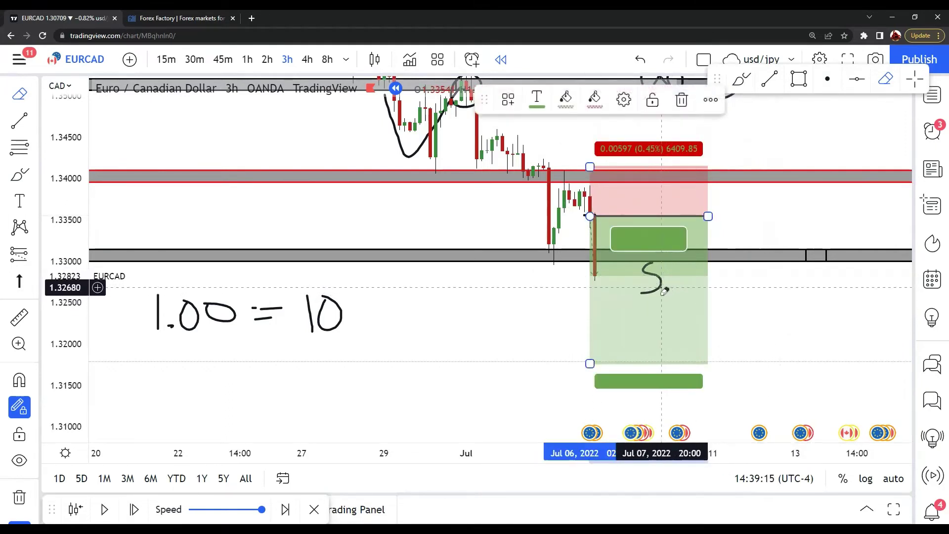
left_click(658, 289)
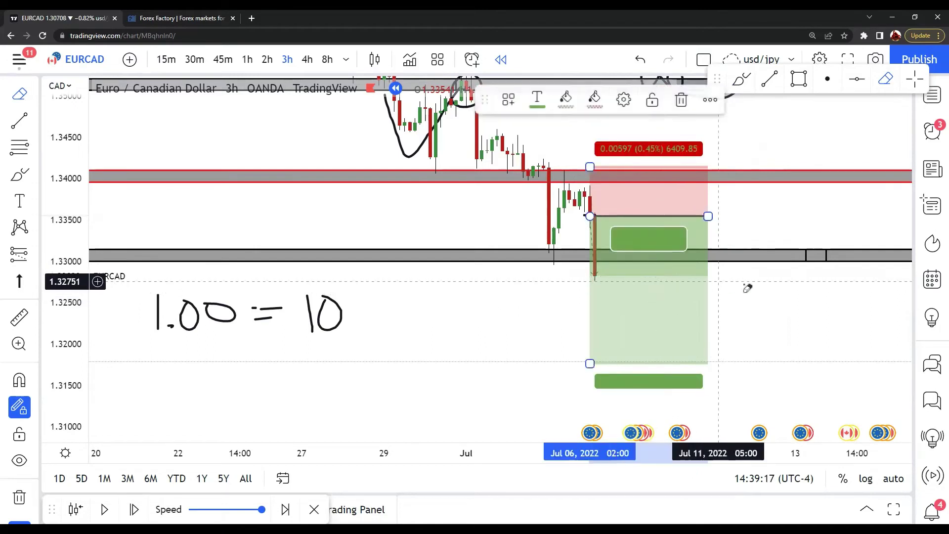
Brush two possible paths from the 1.33000 zone: a circled retest with a downward arrow, and an upward break-and-retest of the red zone
mouse_move(761, 305)
left_mouse_down()
mouse_move(781, 328)
mouse_move(776, 314)
left_mouse_up()
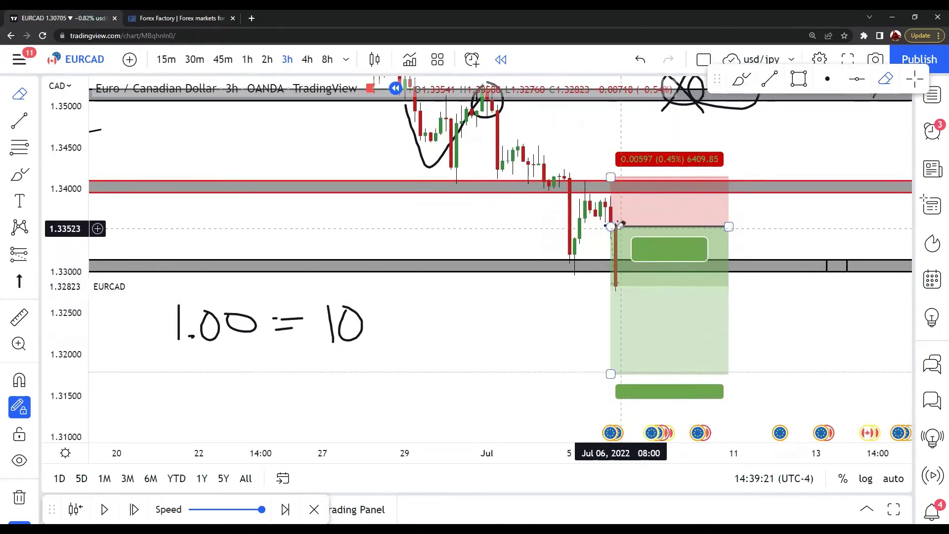
left_click_drag(565, 333, 542, 330)
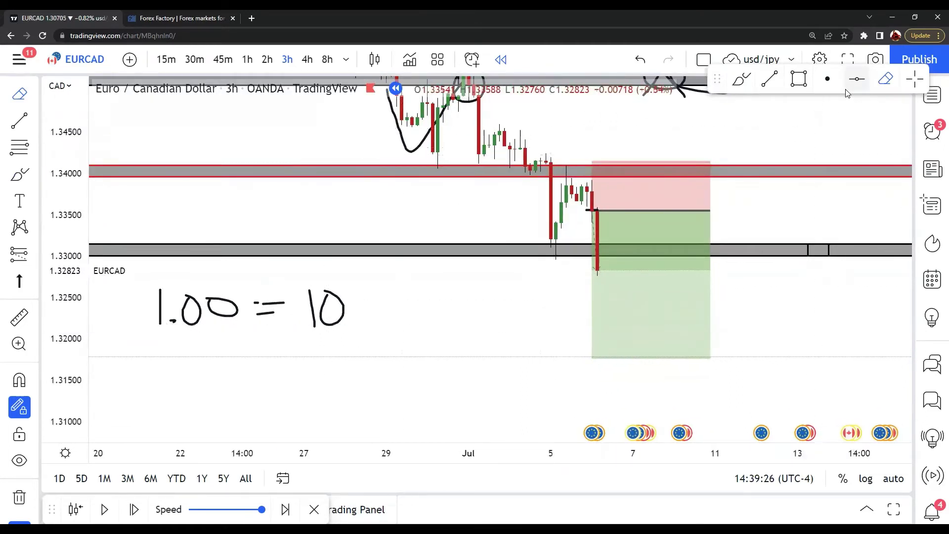
left_click(15, 177)
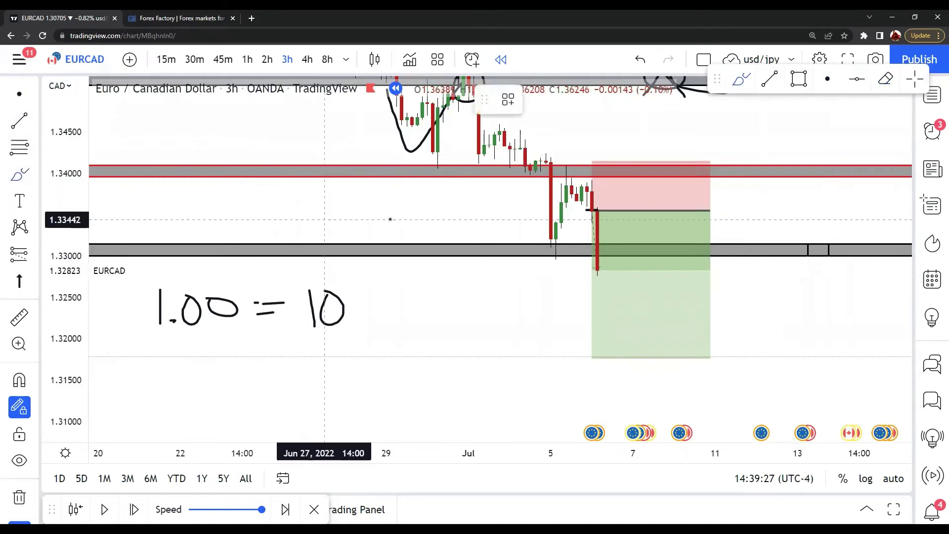
mouse_move(543, 246)
left_mouse_down()
mouse_move(556, 259)
mouse_move(566, 244)
mouse_move(551, 239)
mouse_move(598, 293)
mouse_move(629, 241)
mouse_move(633, 259)
mouse_move(618, 241)
mouse_move(634, 247)
mouse_move(649, 289)
mouse_move(644, 349)
mouse_move(669, 364)
left_mouse_up()
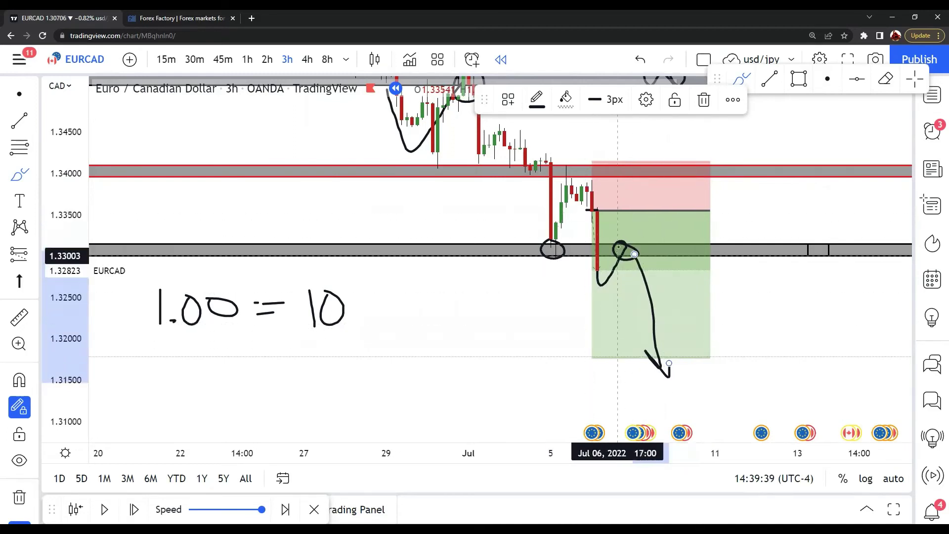
mouse_move(608, 249)
left_mouse_down()
mouse_move(624, 125)
mouse_move(660, 168)
mouse_move(655, 130)
mouse_move(679, 133)
left_mouse_up()
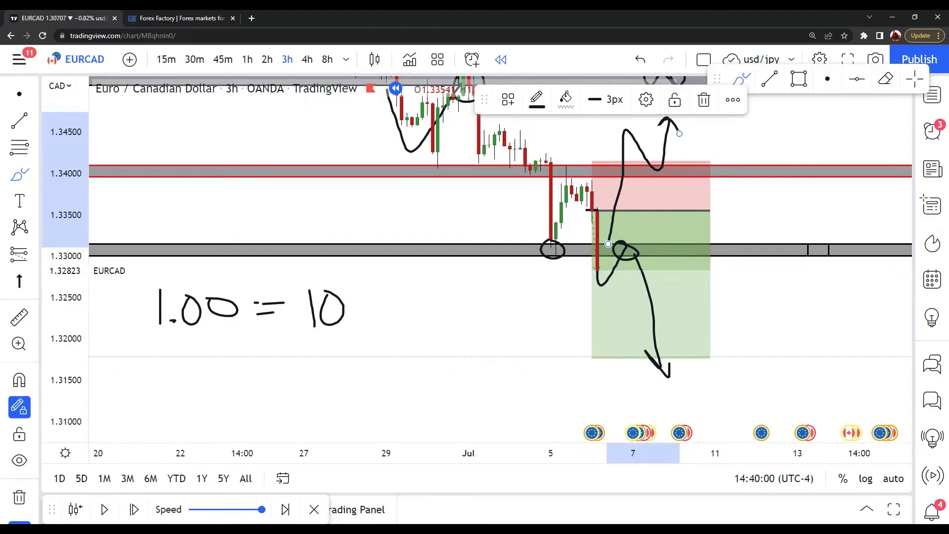
Advance the replay by seven candles
left_click(142, 511)
left_click(142, 512)
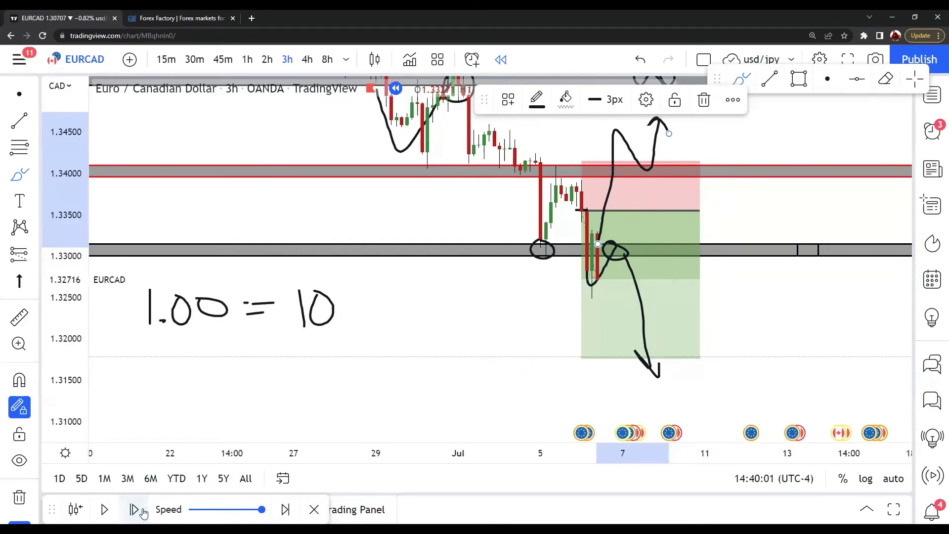
left_click(143, 512)
left_click(143, 511)
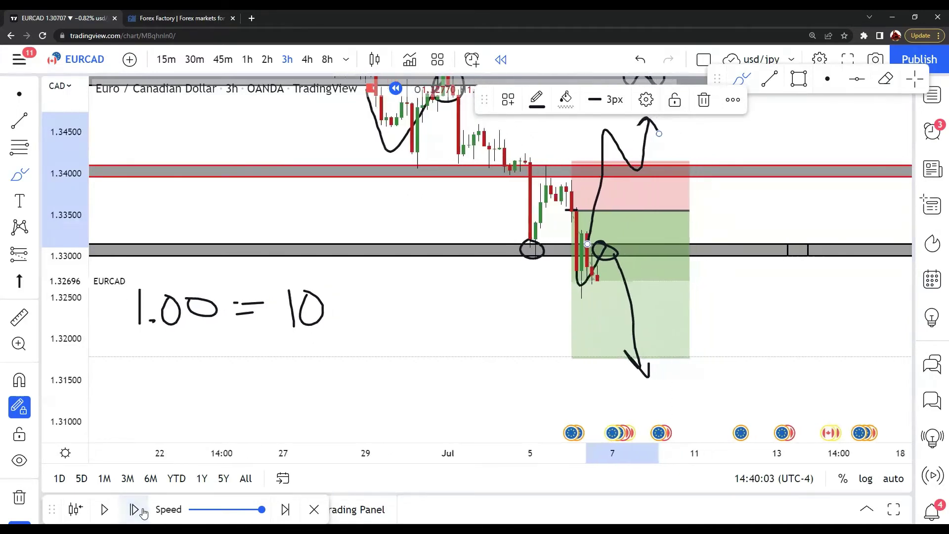
left_click(142, 512)
left_click(142, 512)
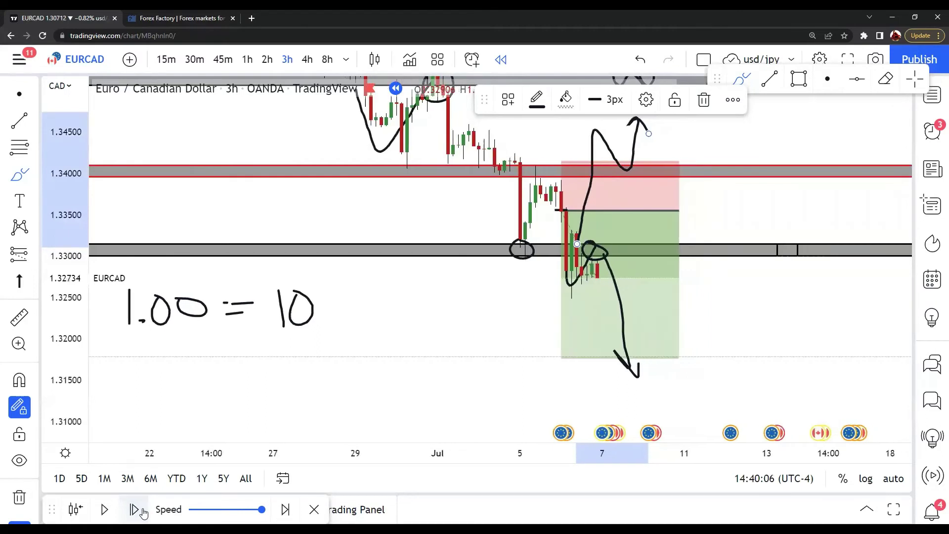
left_click(142, 511)
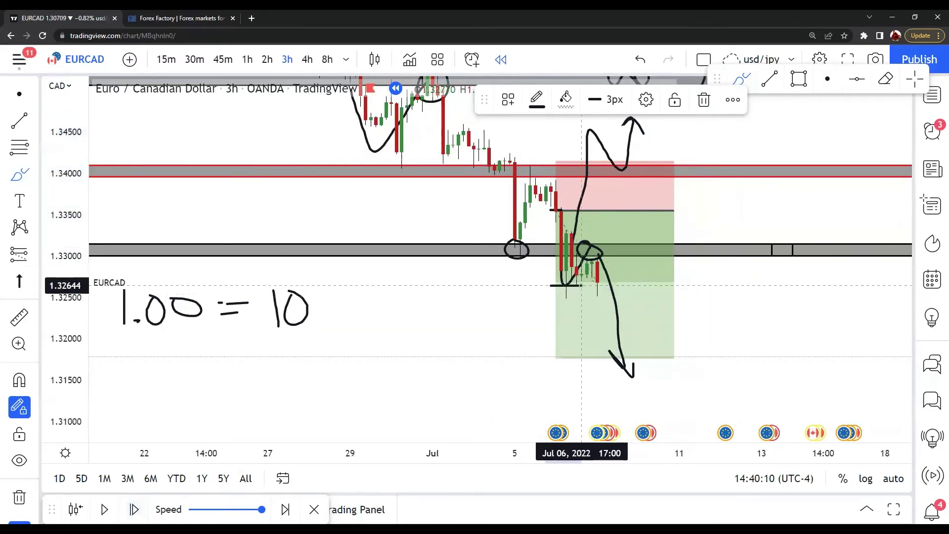
Mark the low at about 1.3264 with a short line and circle the retest candles below the 1.33000 zone and the red zone
mouse_move(572, 286)
left_mouse_down()
mouse_move(592, 242)
mouse_move(605, 269)
mouse_move(599, 293)
mouse_move(581, 246)
left_mouse_up()
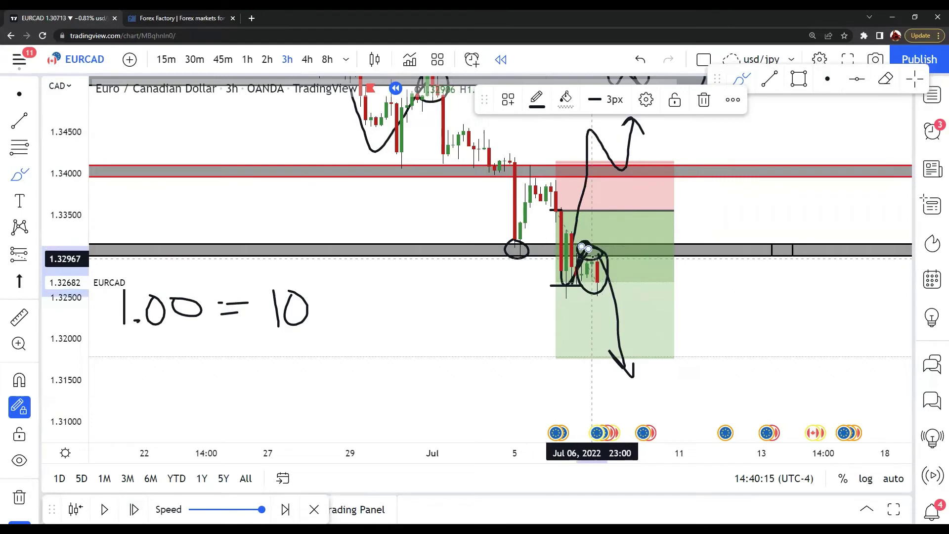
mouse_move(555, 180)
left_mouse_down()
mouse_move(540, 199)
mouse_move(556, 217)
mouse_move(564, 192)
mouse_move(555, 188)
left_mouse_up()
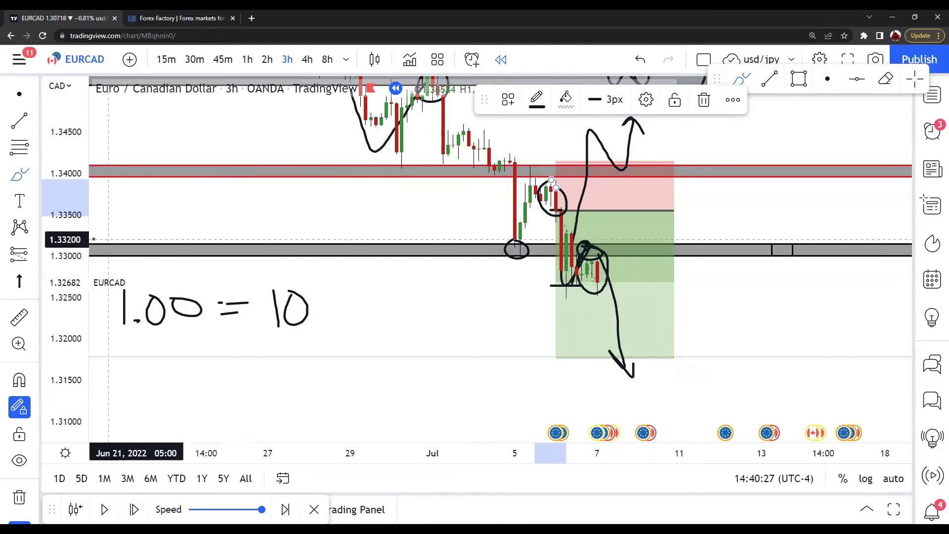
Place a second short position at about 1.3268 below the 1.33000 zone, with its stop at about 1.3322
left_click(39, 254)
left_click(99, 297)
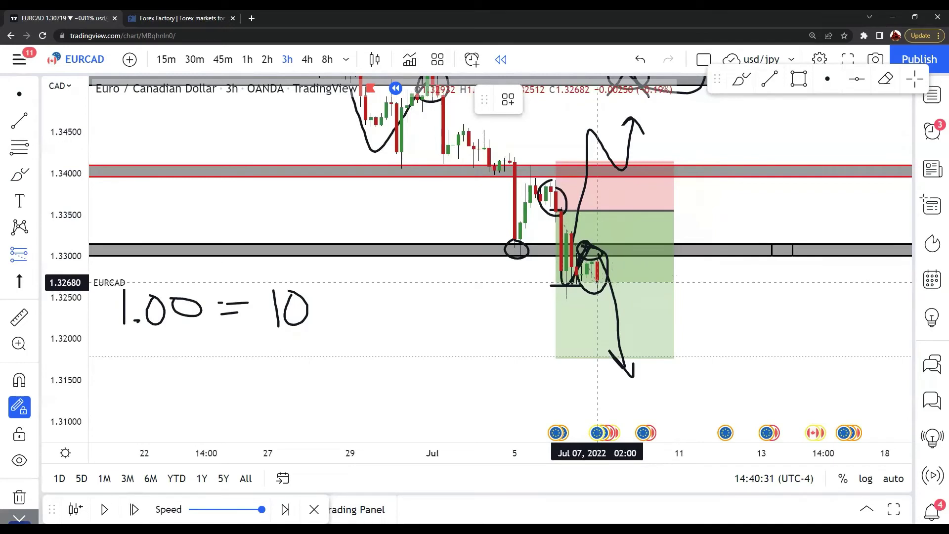
left_click(598, 282)
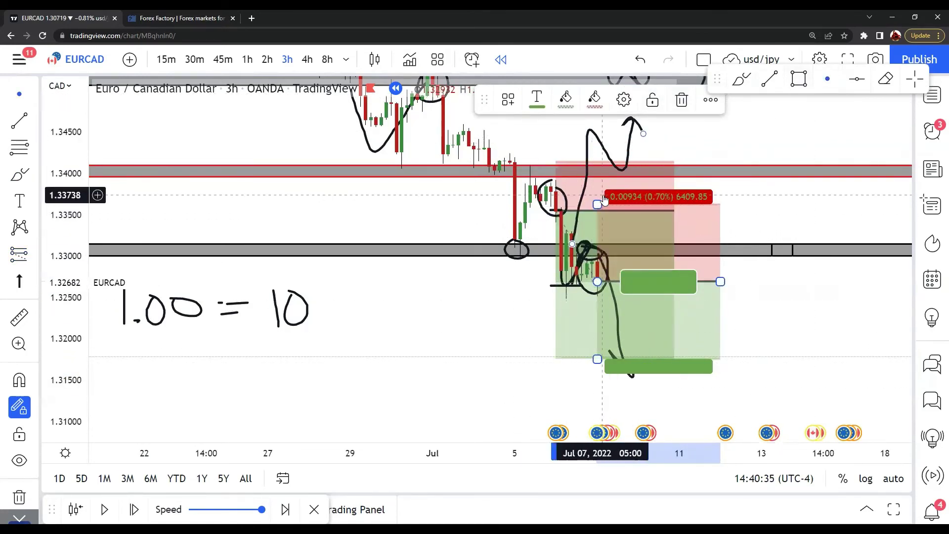
left_click_drag(598, 204, 598, 237)
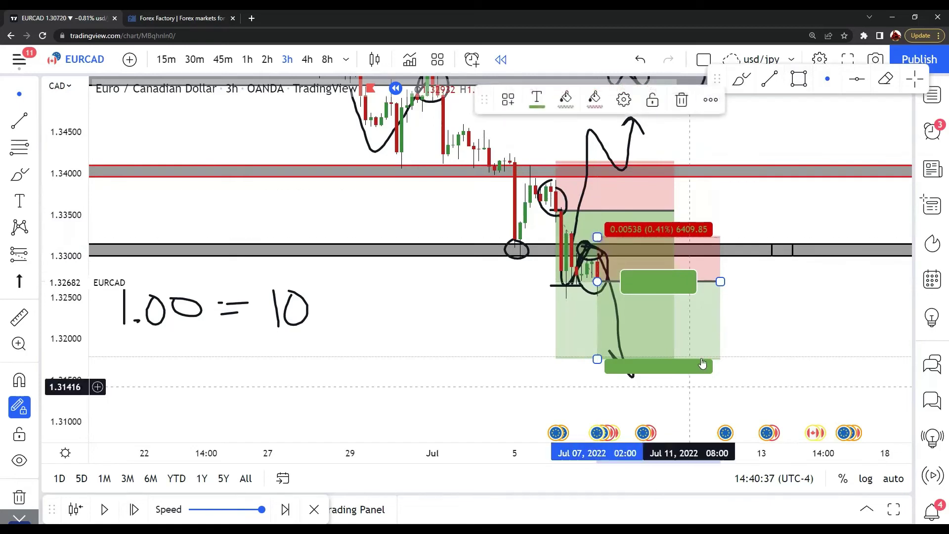
Erase both projected paths, the retest circles and the low mark around the two short positions
left_click(879, 80)
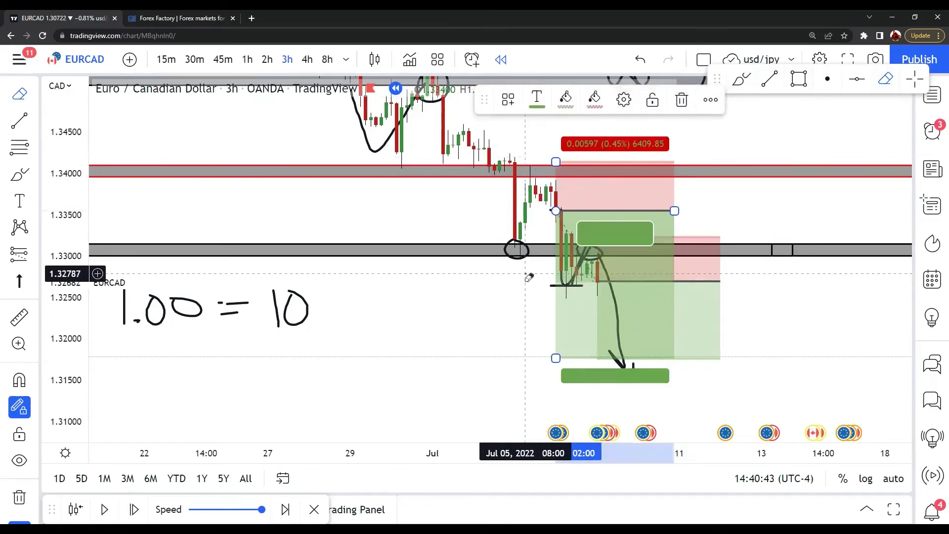
left_click(552, 287)
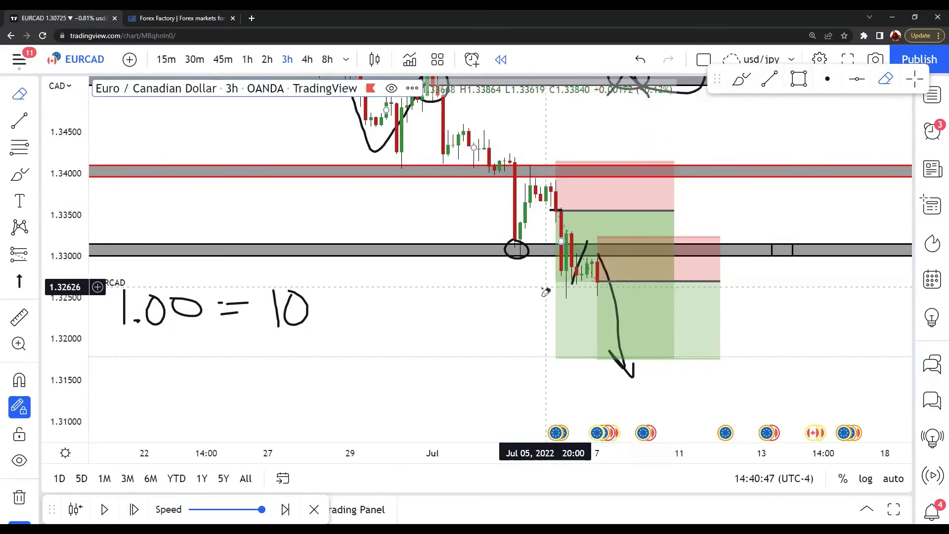
left_click(634, 375)
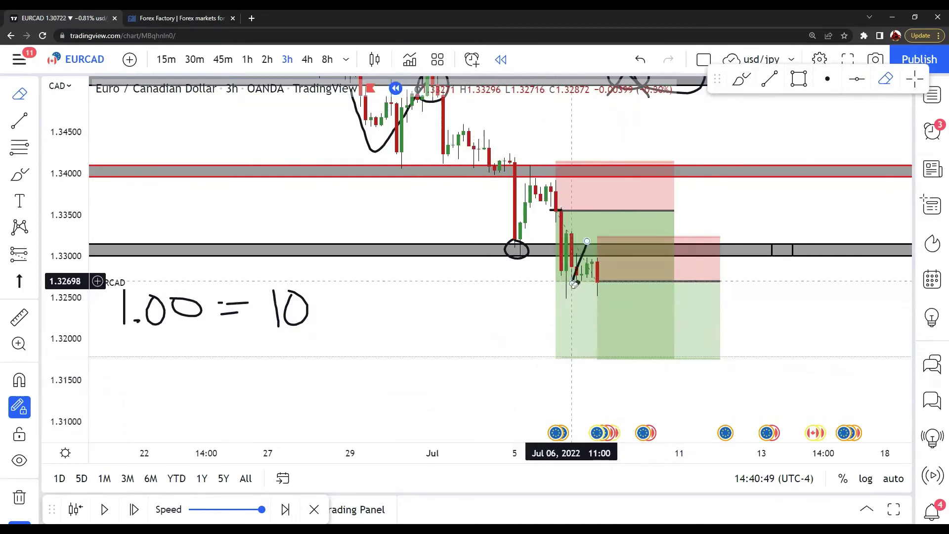
left_click(563, 288)
left_click(523, 288)
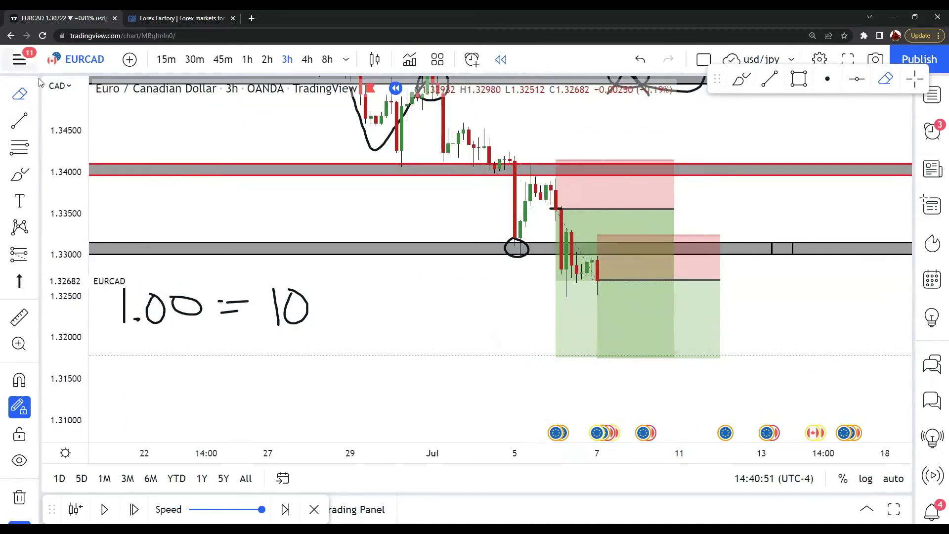
Lower the second short position's target to about 1.3091 and compare it with the first position
left_click(829, 79)
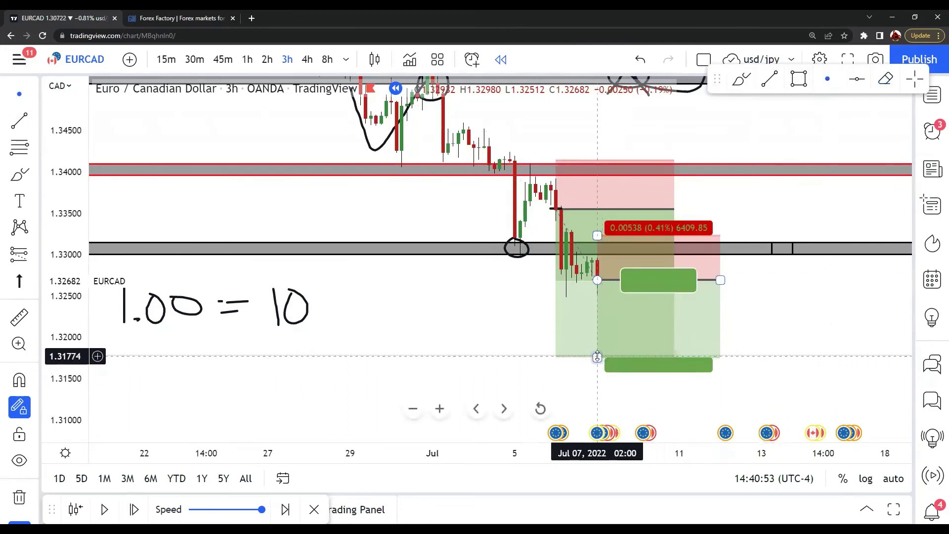
left_click_drag(597, 356, 597, 428)
left_click(539, 197)
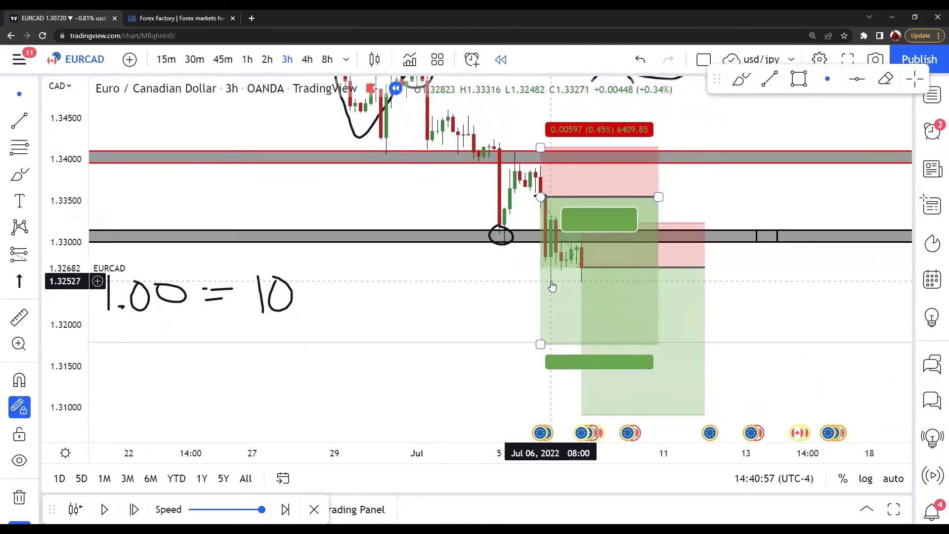
left_click(449, 290)
left_click(583, 264)
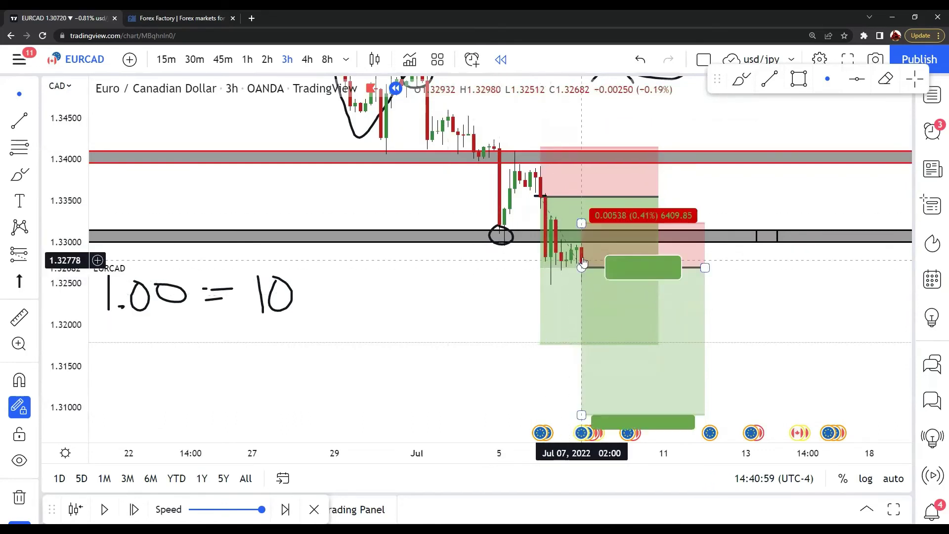
left_click(148, 193)
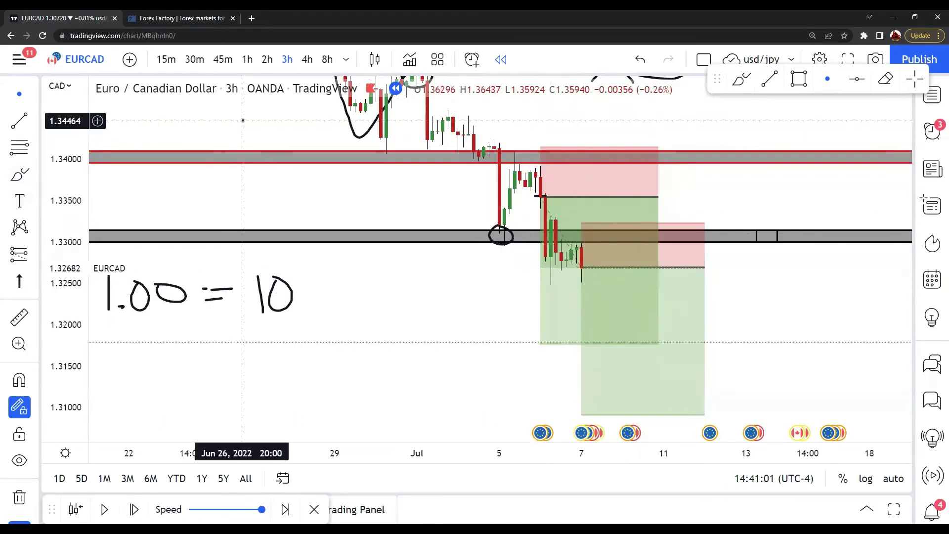
Brush a circle around the retest candles at the entry of each short position
left_click(21, 175)
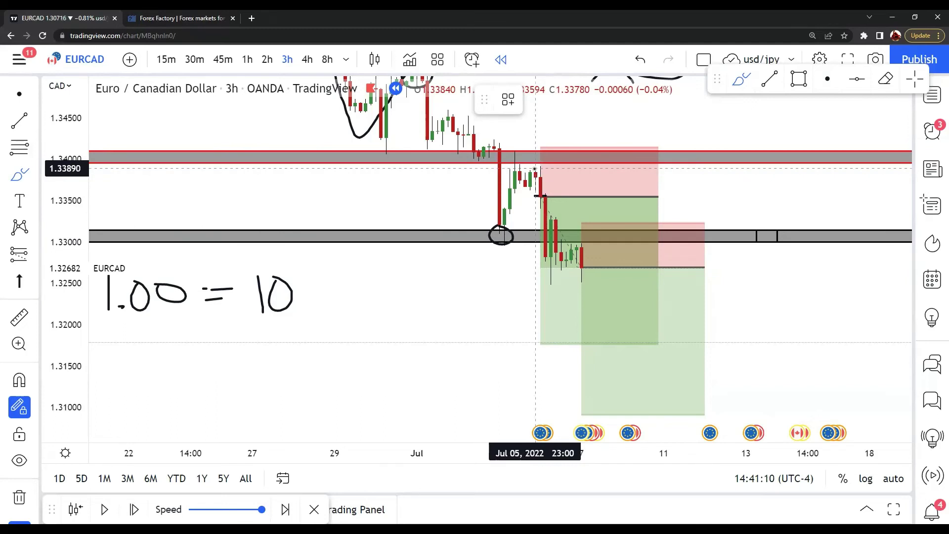
mouse_move(535, 168)
left_mouse_down()
mouse_move(525, 171)
mouse_move(546, 190)
mouse_move(551, 175)
mouse_move(531, 169)
left_mouse_up()
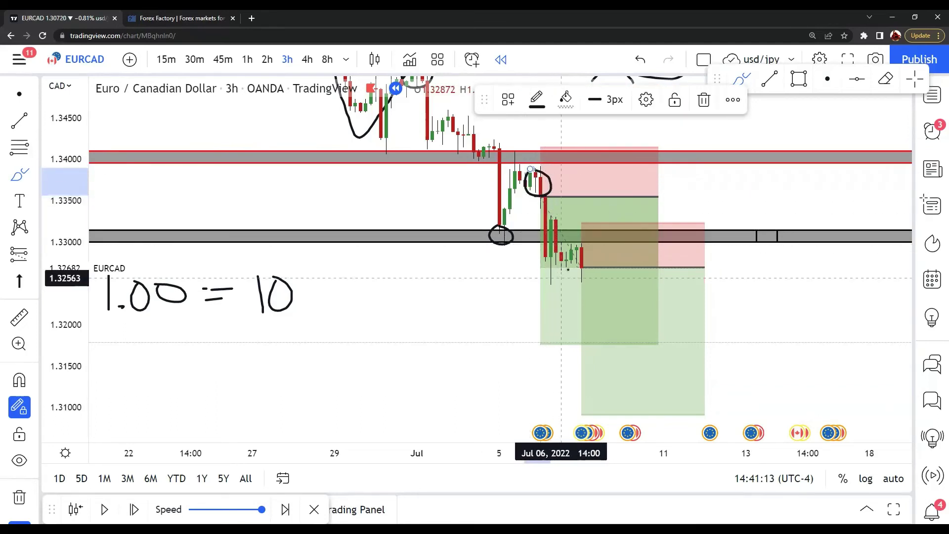
mouse_move(576, 245)
left_mouse_down()
mouse_move(566, 269)
mouse_move(580, 271)
mouse_move(595, 247)
mouse_move(577, 238)
left_mouse_up()
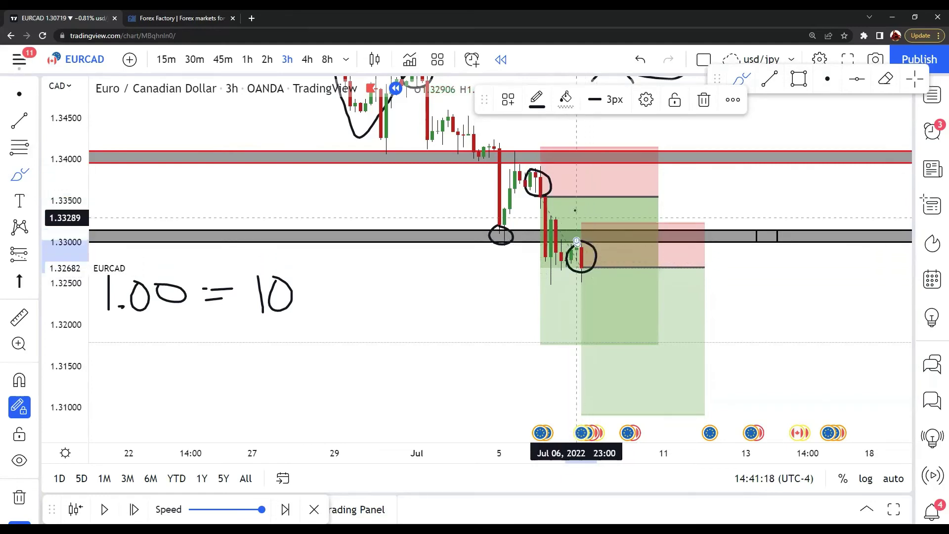
Advance the replay by 13 candles to follow the price drop through both short positions
left_click(135, 510)
left_click(135, 509)
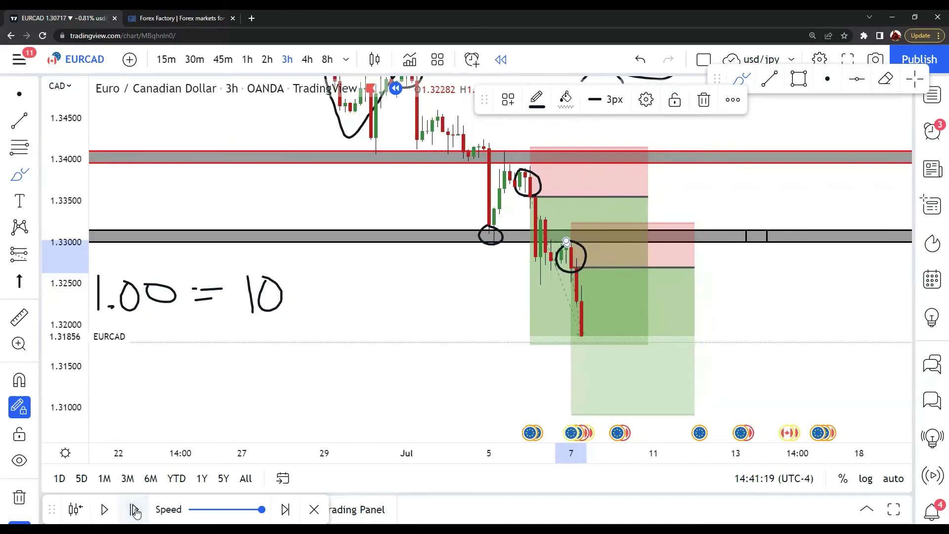
left_click(135, 510)
left_click(135, 510)
left_click(136, 510)
left_click(135, 510)
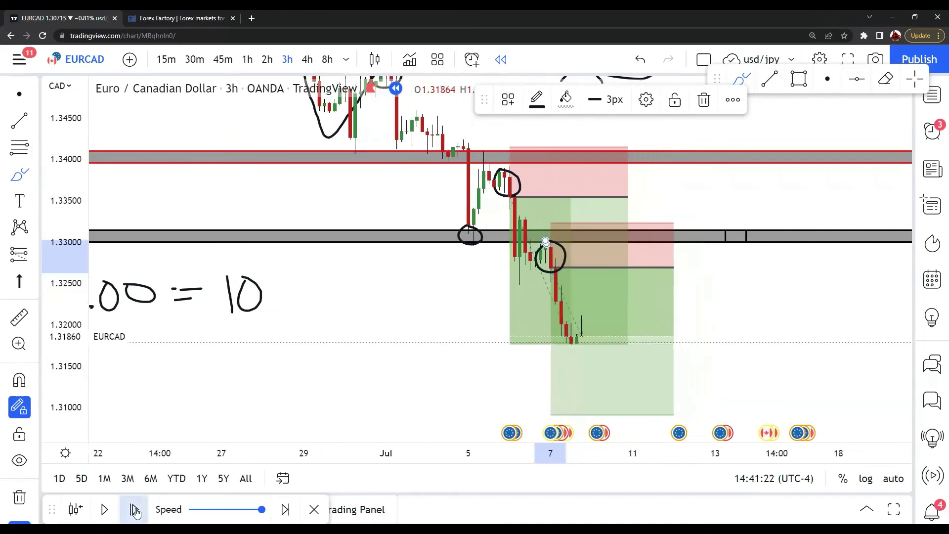
left_click(136, 510)
left_click(135, 510)
left_click(136, 509)
left_click(135, 510)
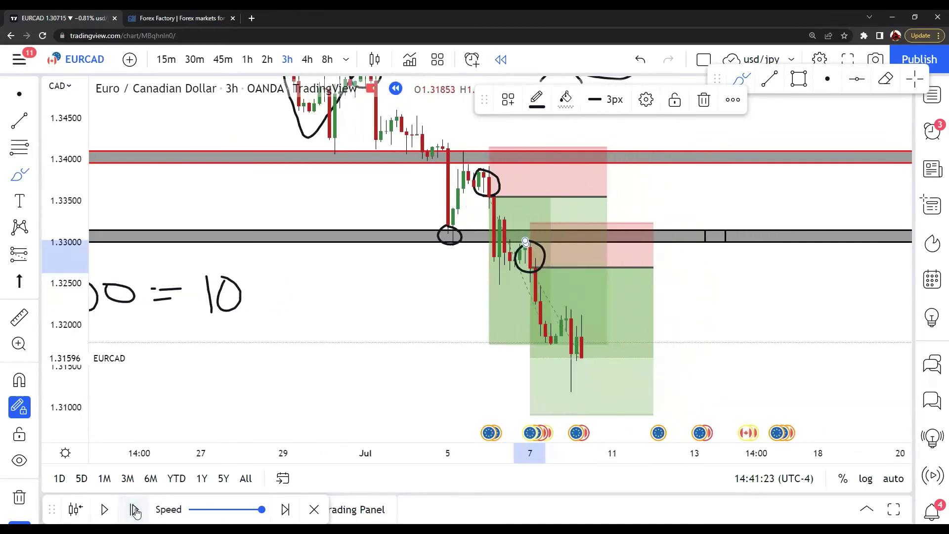
left_click(135, 510)
left_click(135, 510)
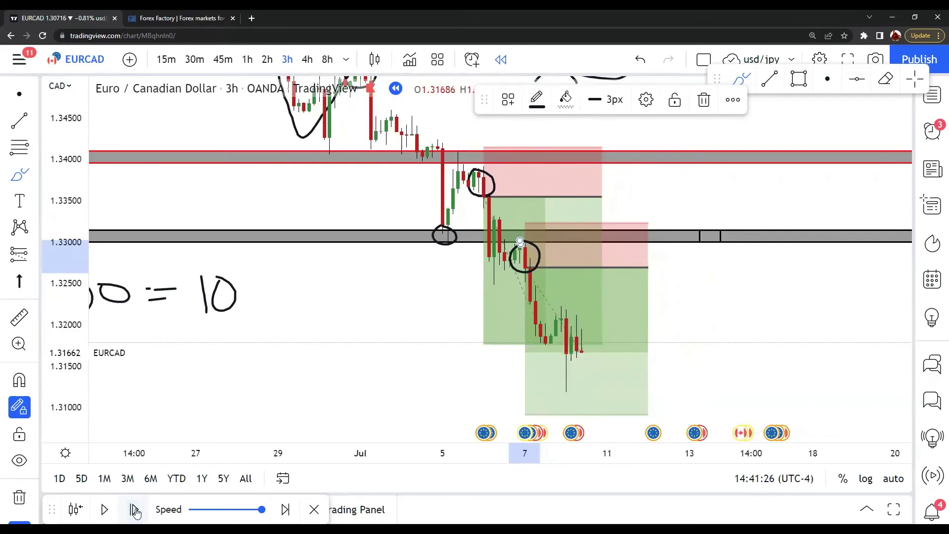
left_click(135, 510)
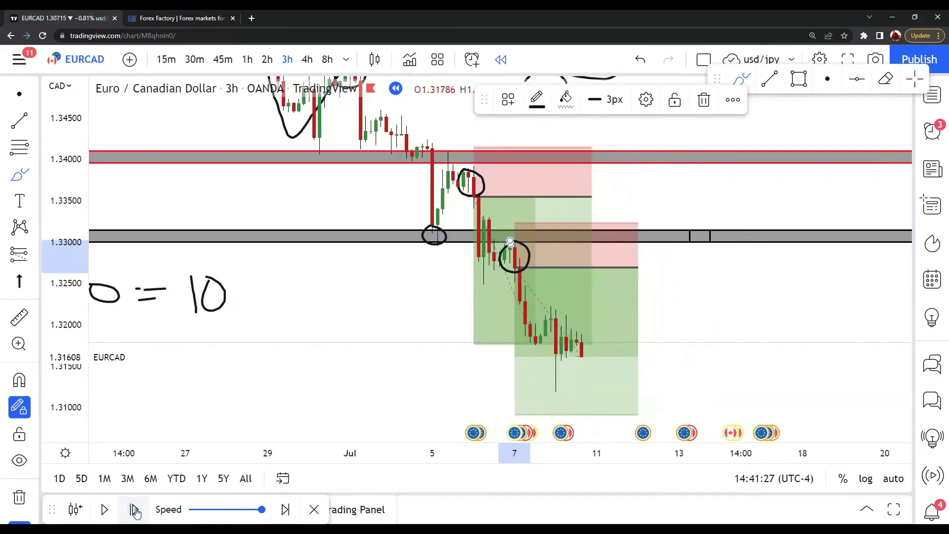
left_click(136, 509)
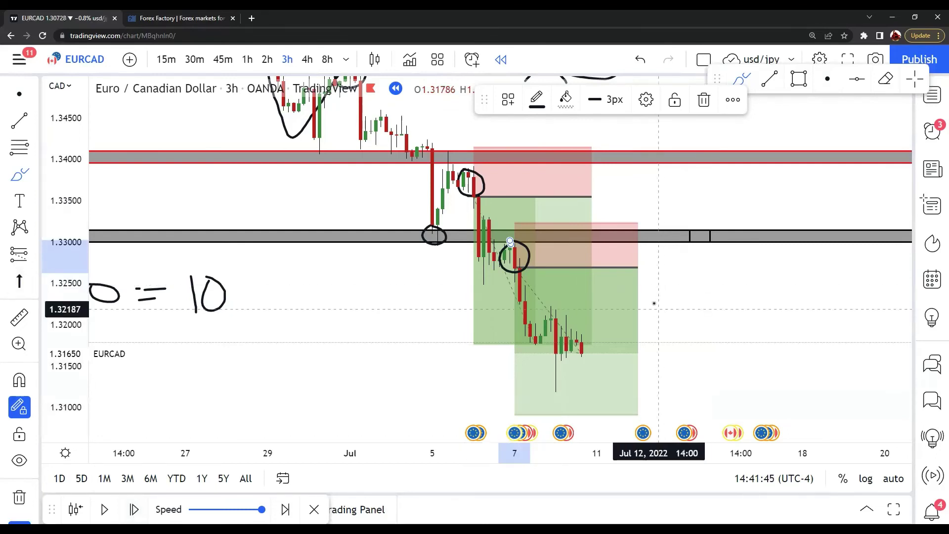
Circle the latest candles near 1.3170 and brush an arc linking the first two circled entries
mouse_move(573, 333)
left_mouse_down()
mouse_move(573, 356)
mouse_move(576, 336)
left_mouse_up()
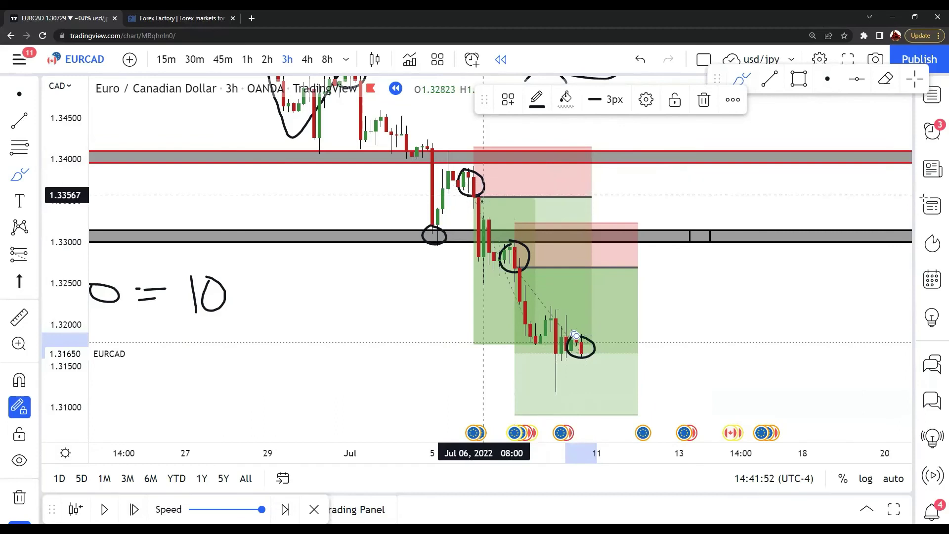
mouse_move(484, 192)
left_mouse_down()
mouse_move(515, 181)
mouse_move(561, 253)
mouse_move(530, 270)
left_mouse_up()
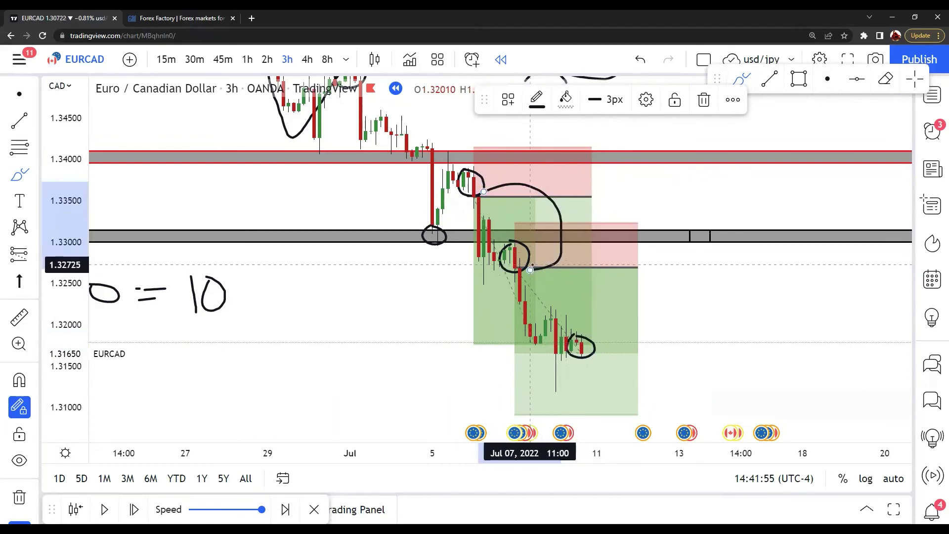
Advance the replay candle by candle to the latest live EURCAD candle
left_click(135, 507)
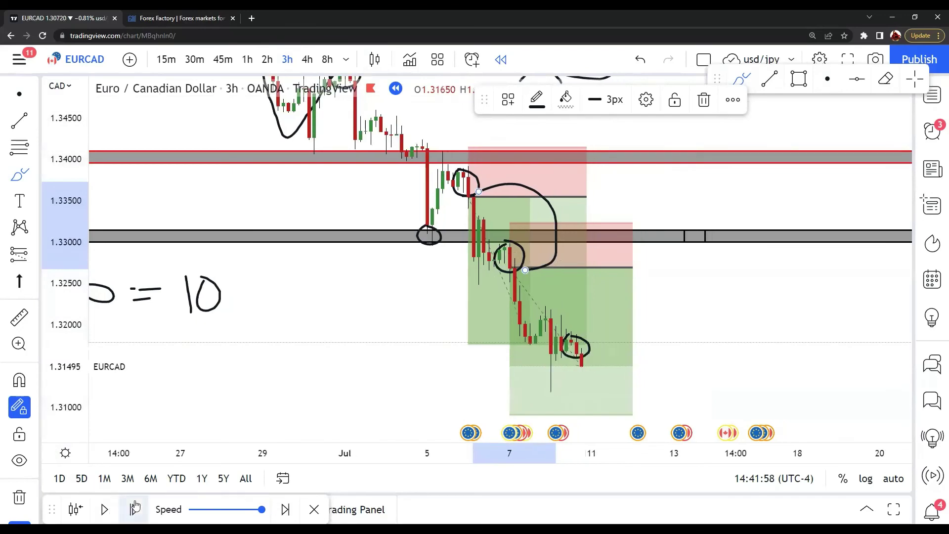
left_click(134, 508)
left_click(134, 507)
left_click(135, 507)
left_click(135, 507)
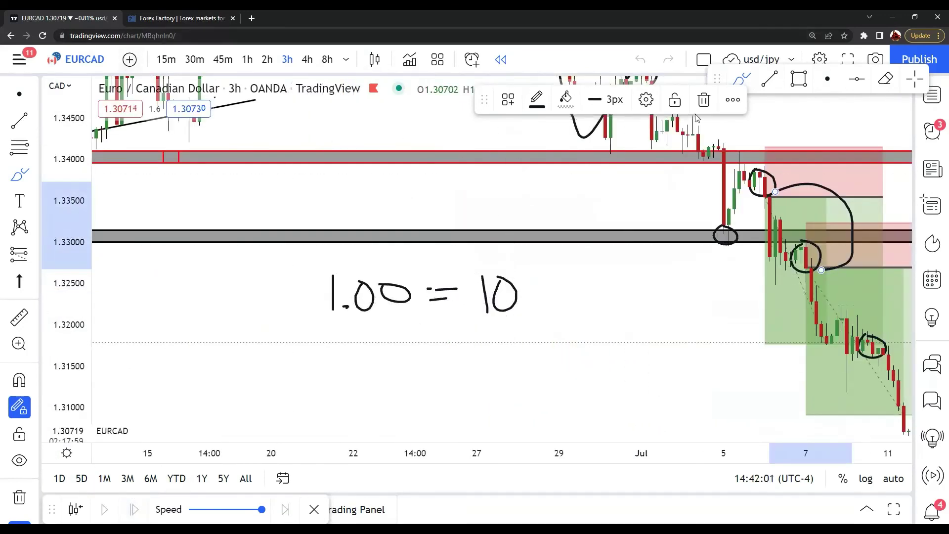
Place a third short position at the circled candles, with its entry at about 1.3170
left_click(827, 79)
mouse_move(638, 357)
left_mouse_down()
mouse_move(342, 316)
mouse_move(265, 330)
mouse_move(262, 340)
left_mouse_up()
left_click(453, 248)
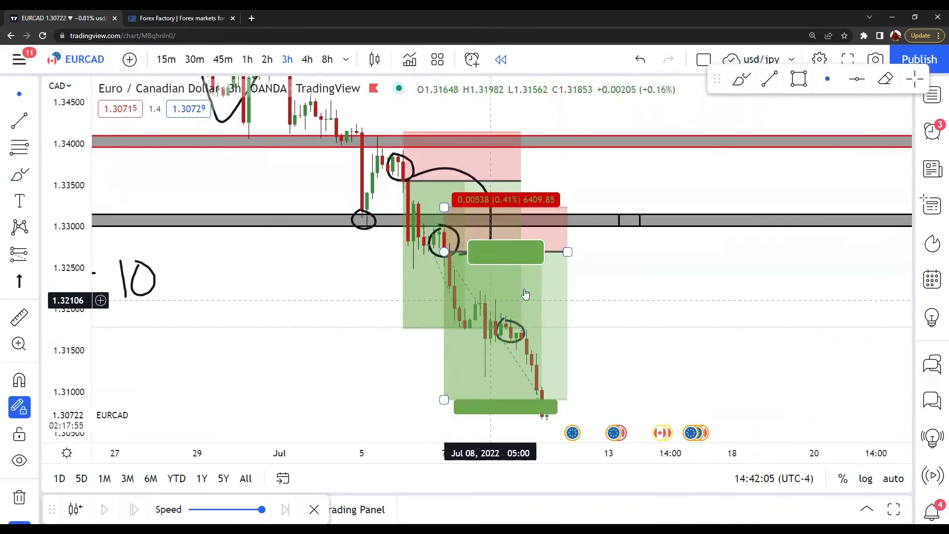
key("Escape")
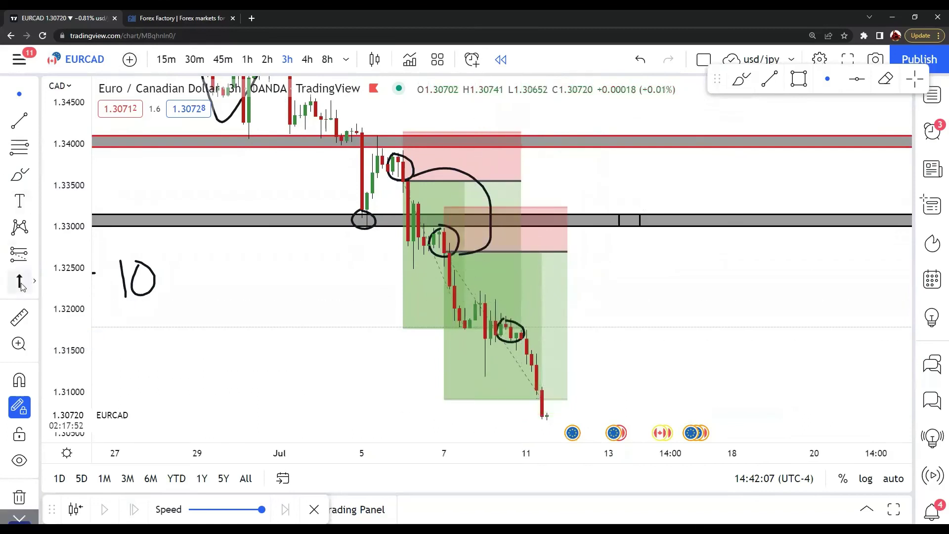
left_click(35, 254)
left_click(94, 267)
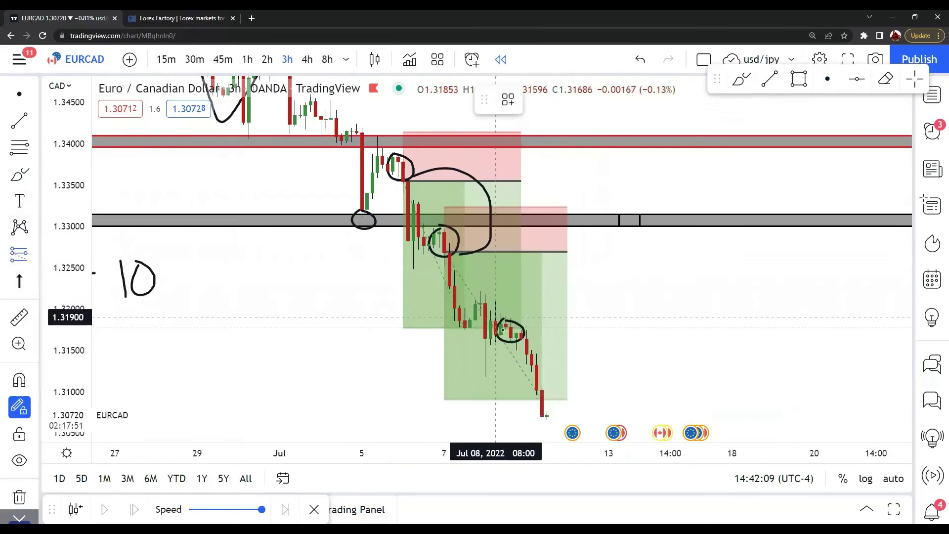
left_click(510, 334)
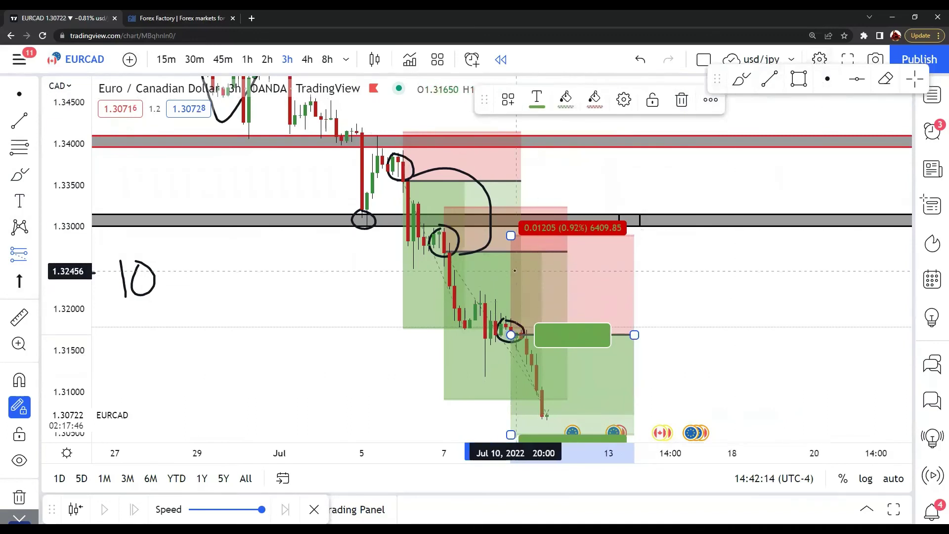
left_click(511, 233)
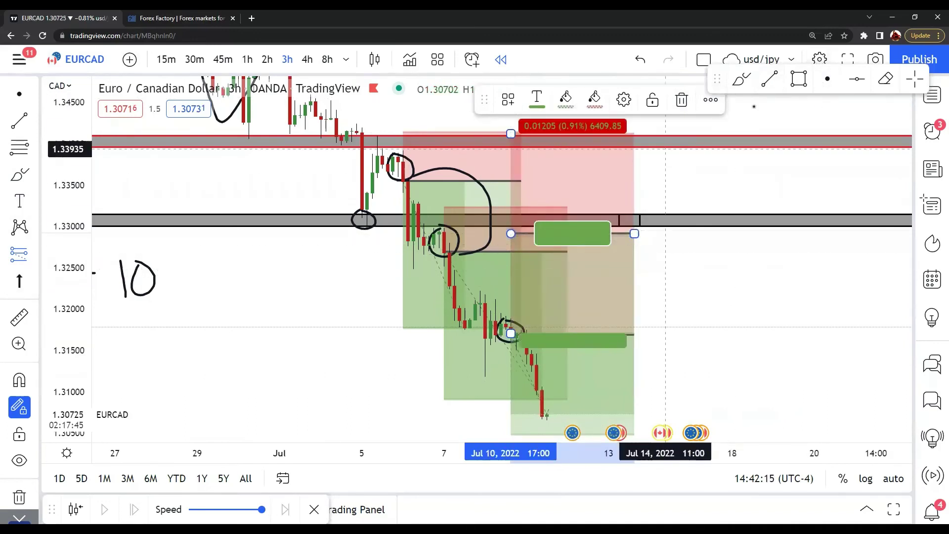
left_click(885, 79)
left_click(619, 255)
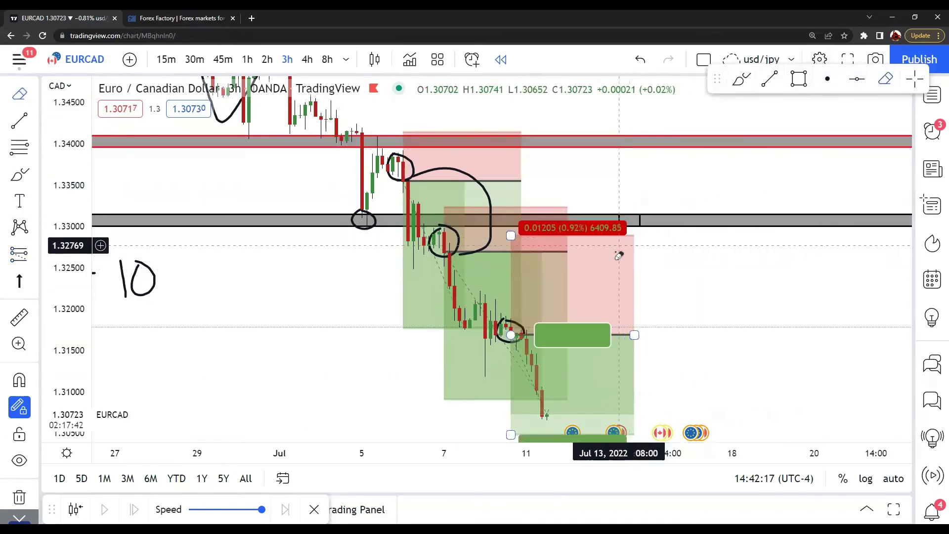
Tighten the third short position's stop to about 1.3202 and brush an arc linking the second and third circled entries
left_click(827, 78)
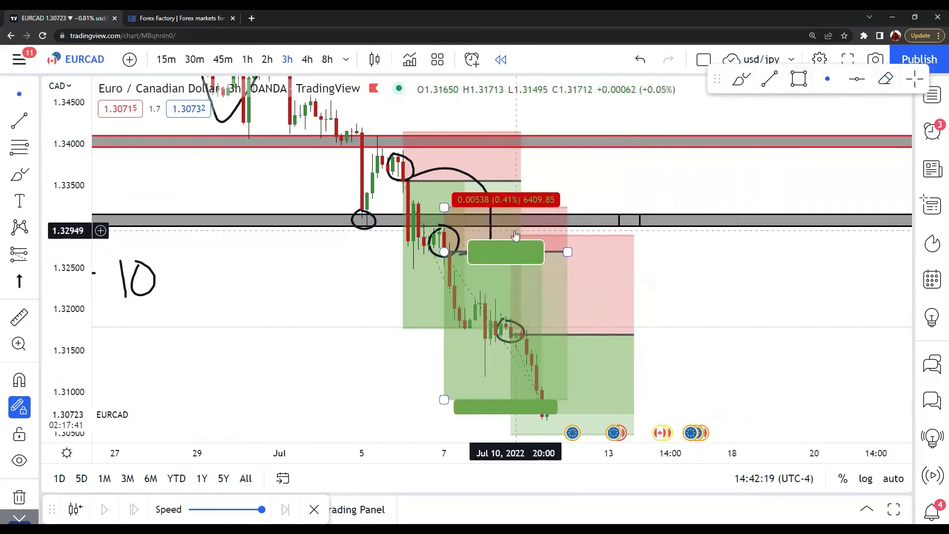
left_click_drag(515, 235, 513, 308)
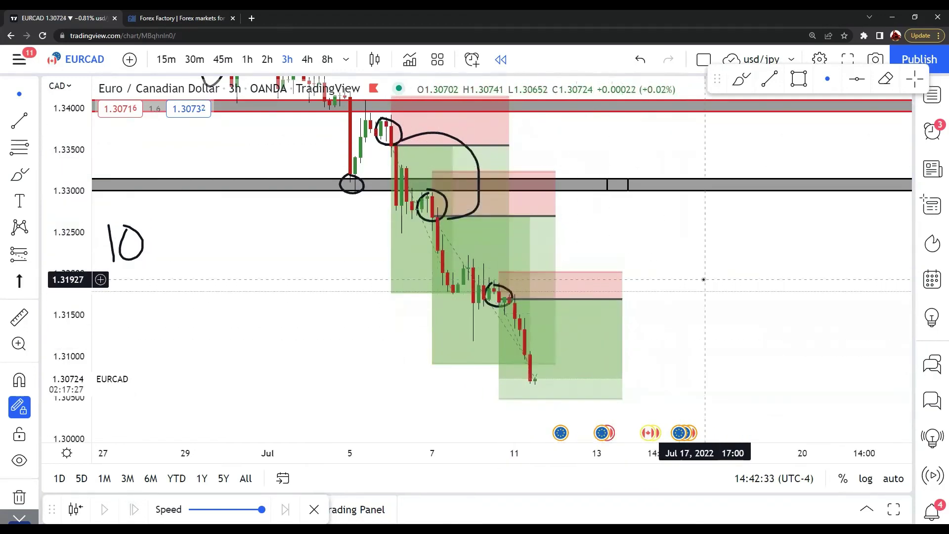
left_click(18, 174)
mouse_move(447, 216)
left_mouse_down()
mouse_move(477, 216)
mouse_move(509, 272)
mouse_move(505, 297)
left_mouse_up()
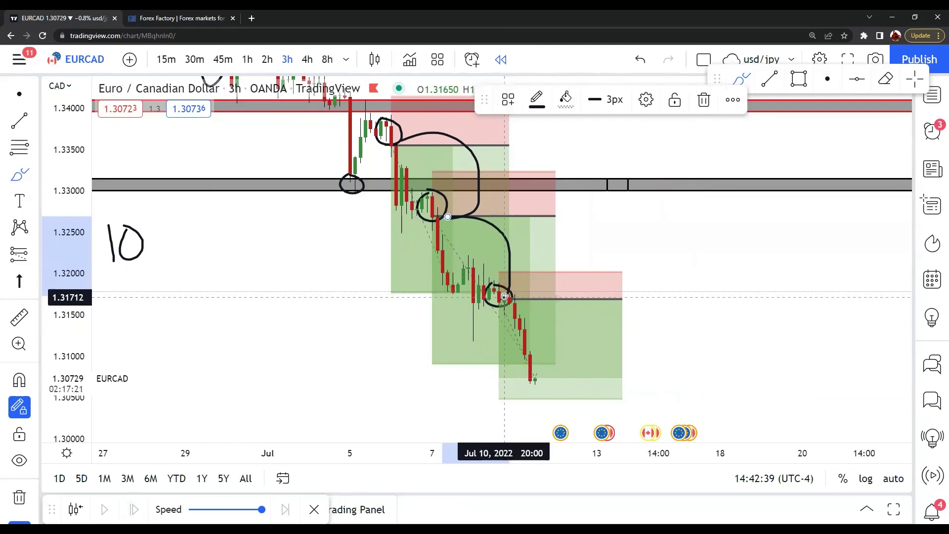